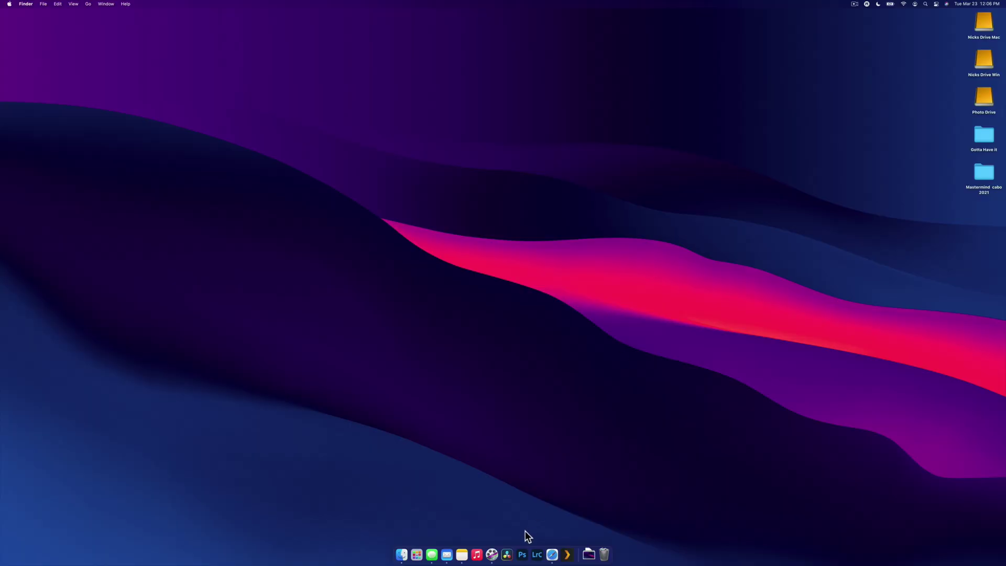
Step: Launch DaVinci Resolve and open the Jacks Whale Watching project from the Project Manager
{"action": "left_click", "coordinate": [504, 547]}
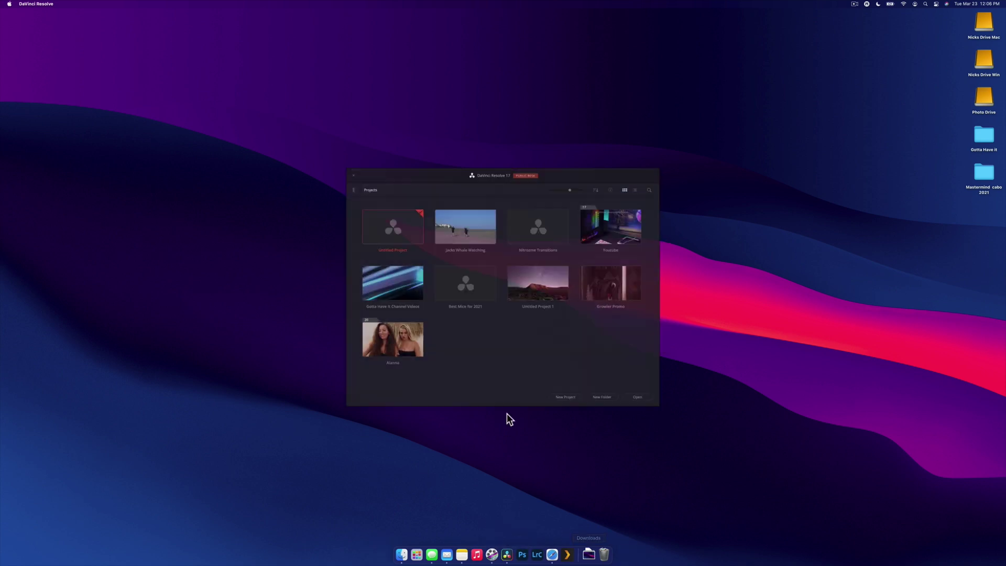
{"action": "right_click", "coordinate": [465, 344]}
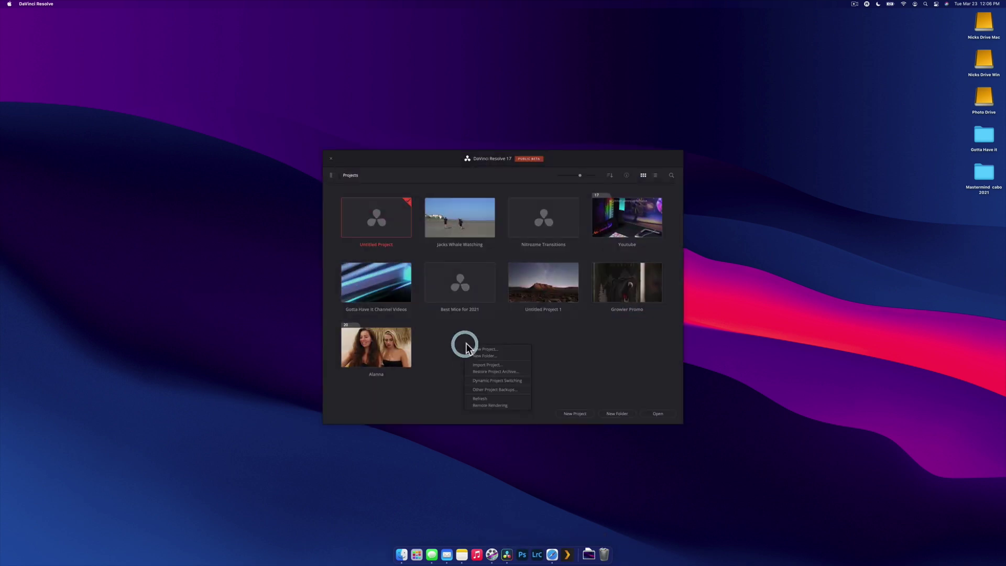
{"action": "left_click", "coordinate": [571, 352]}
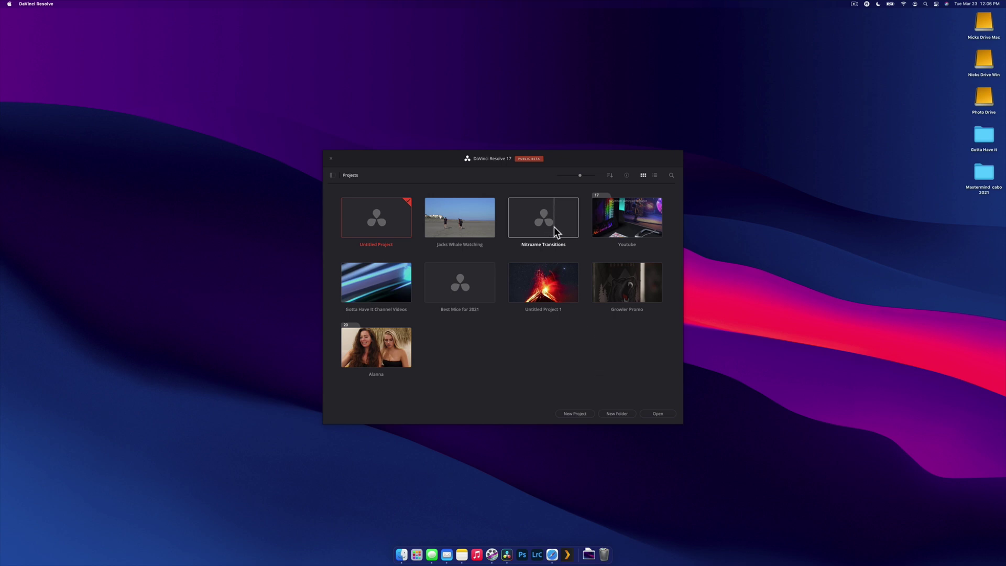
{"action": "double_click", "coordinate": [460, 223]}
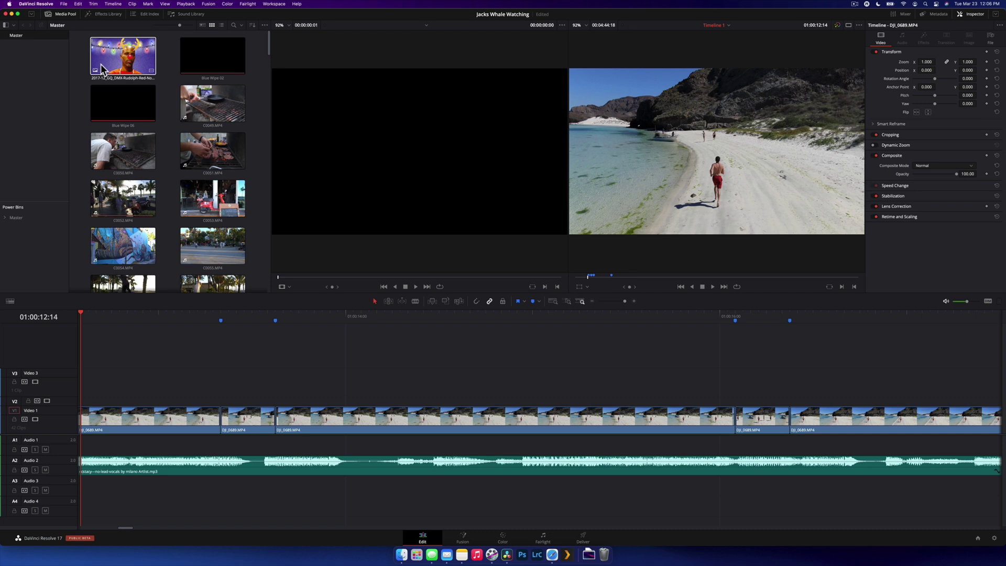
Step: Open the Nitrozme Transitions power bin under Master, then marquee-select and deselect its nine folders
{"action": "left_click", "coordinate": [5, 217]}
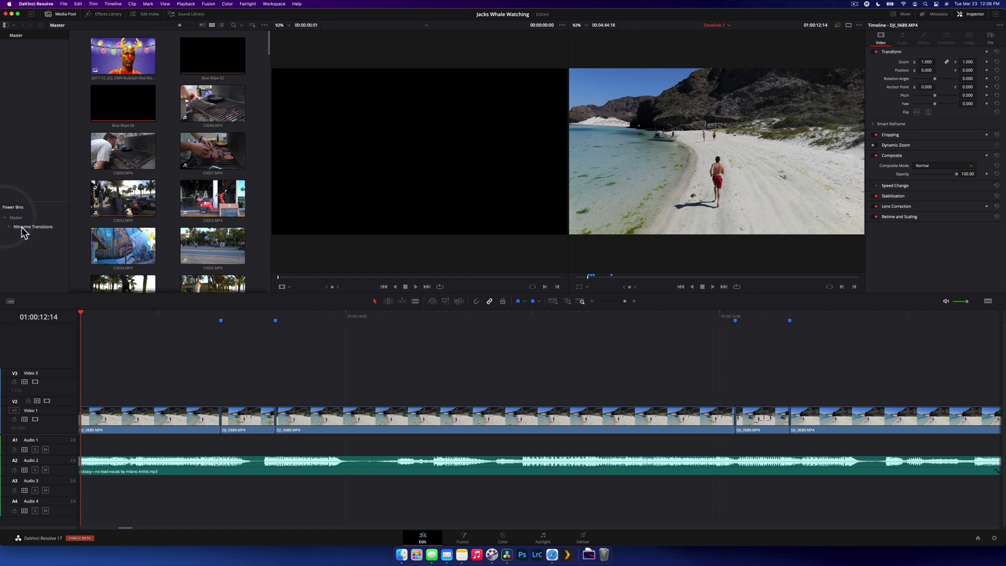
{"action": "left_click", "coordinate": [21, 228]}
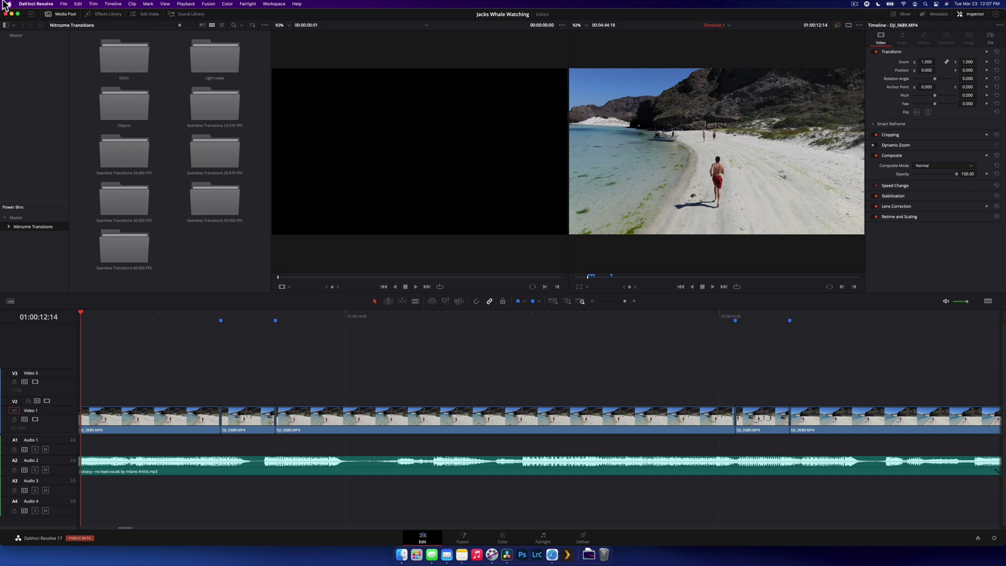
{"action": "left_click_drag", "start_coordinate": [78, 55], "coordinate": [251, 265]}
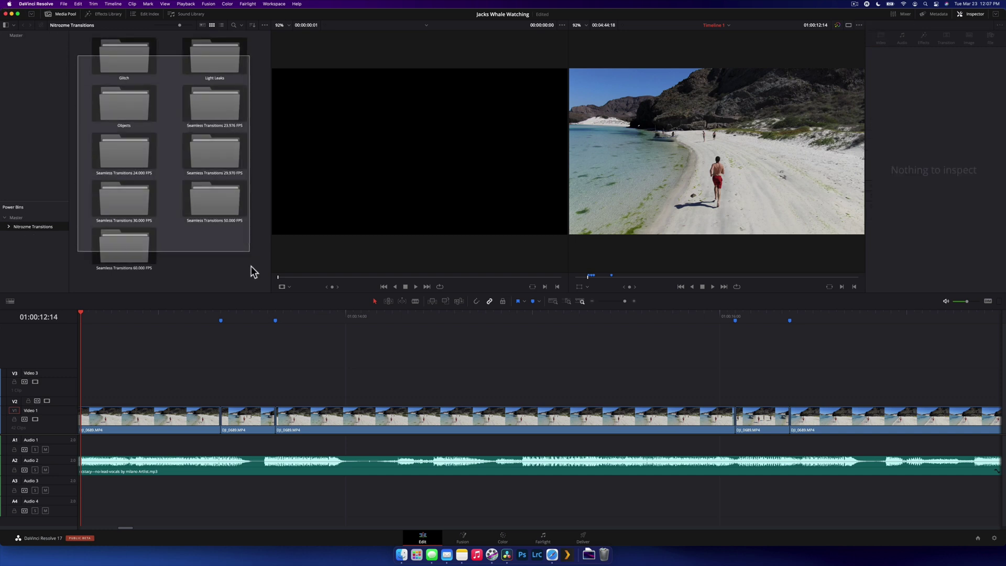
{"action": "left_click", "coordinate": [222, 255]}
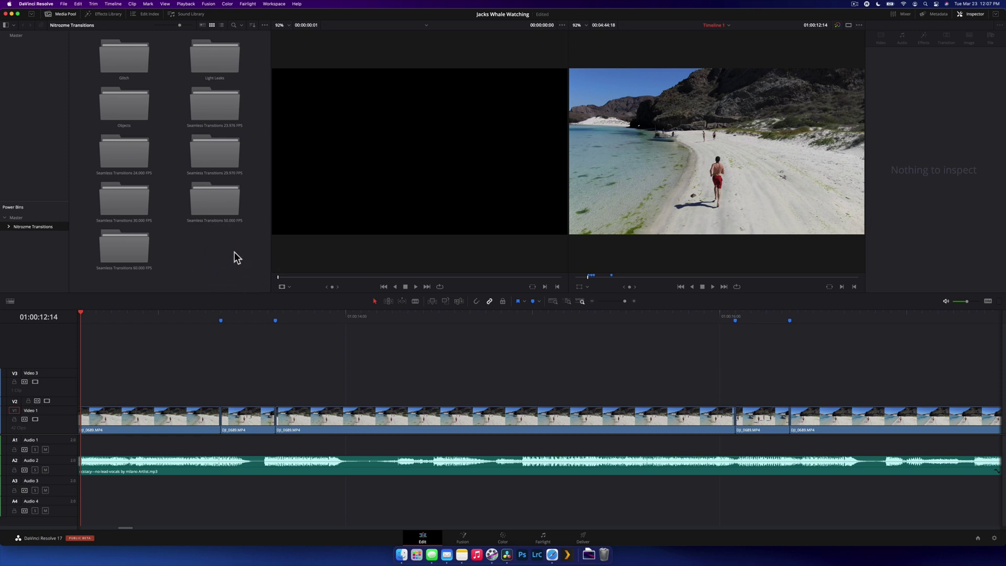
{"action": "left_click_drag", "start_coordinate": [247, 267], "coordinate": [86, 57]}
{"action": "left_click", "coordinate": [71, 90]}
{"action": "double_click", "coordinate": [133, 109]}
{"action": "double_click", "coordinate": [126, 63]}
{"action": "left_click_drag", "start_coordinate": [126, 63], "coordinate": [241, 389]}
{"action": "left_click", "coordinate": [256, 318]}
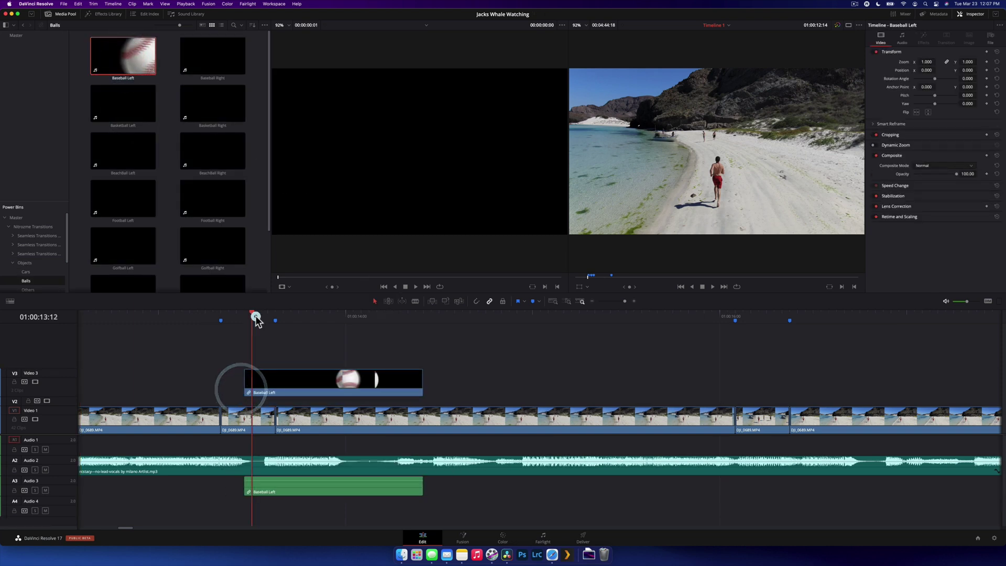
{"action": "key", "text": "space"}
{"action": "key", "text": "space"}
{"action": "left_click", "coordinate": [323, 379]}
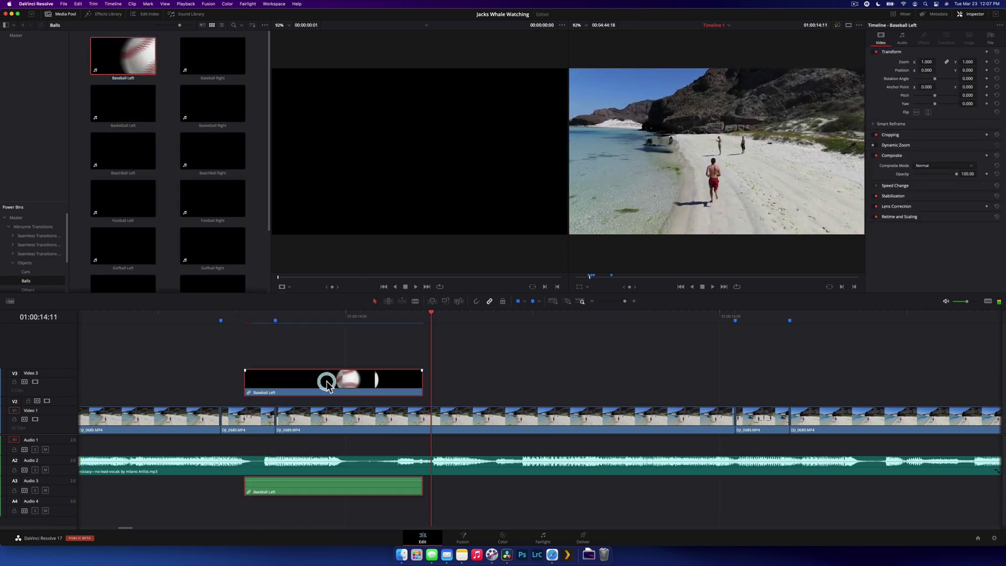
{"action": "key", "text": "Delete"}
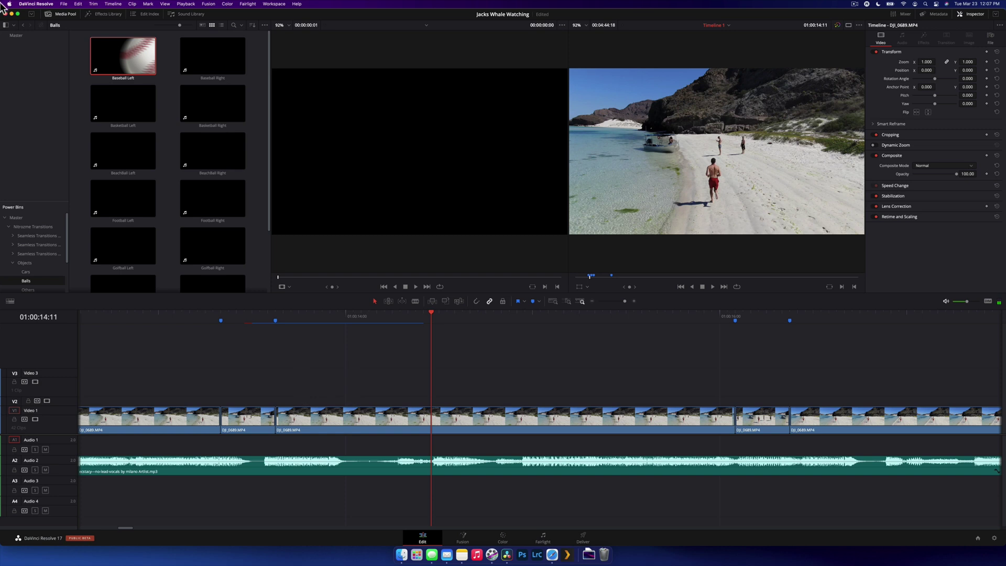
{"action": "left_click", "coordinate": [22, 25]}
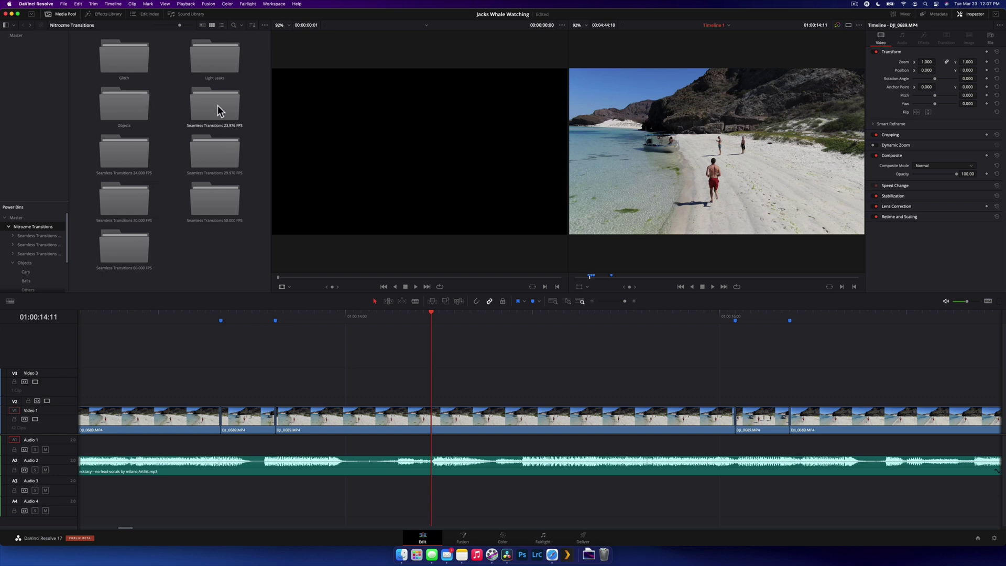
Step: Open Seamless Transitions 24.000 FPS, then select and deselect its eight transition folders
{"action": "double_click", "coordinate": [122, 149]}
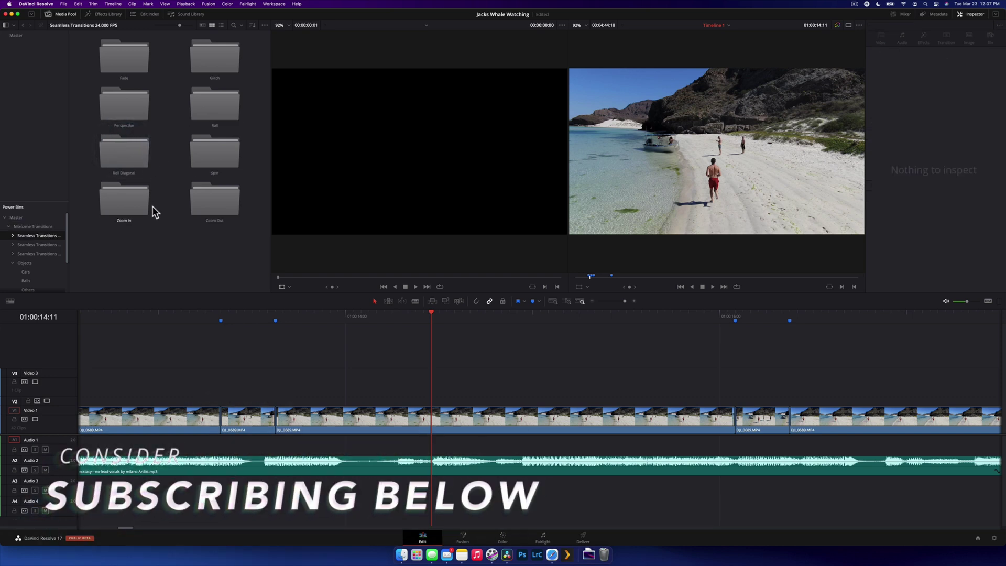
{"action": "left_click_drag", "start_coordinate": [121, 227], "coordinate": [215, 79]}
{"action": "left_click", "coordinate": [173, 254]}
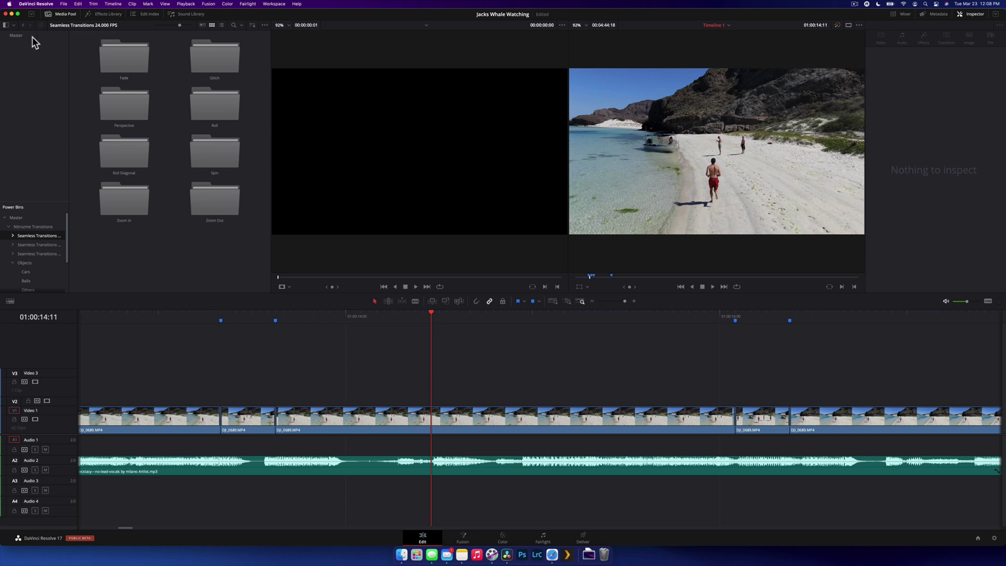
Step: Place Color Delay Down 01 from the Fade folder on Video 2, centered over the boat-clip cut
{"action": "double_click", "coordinate": [129, 54]}
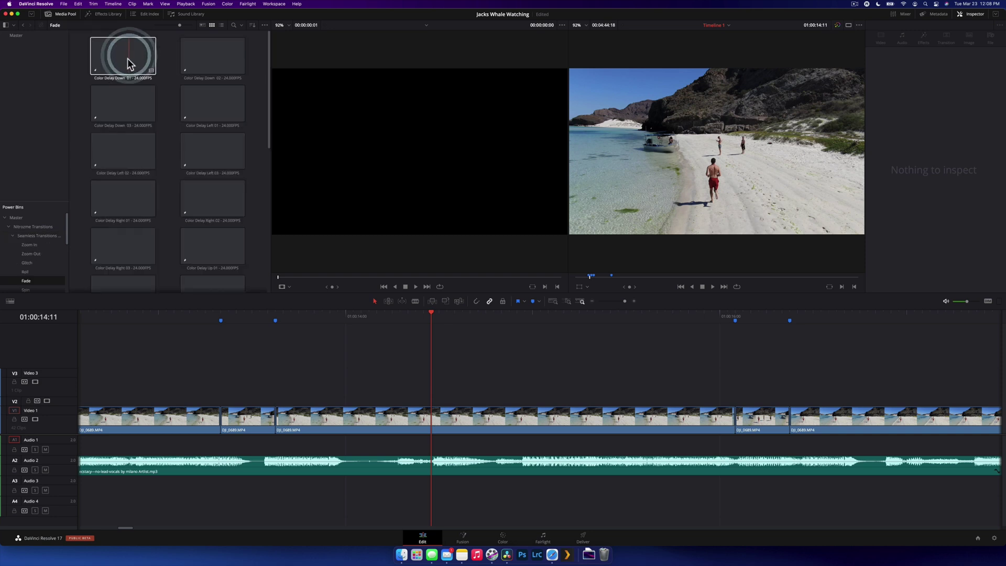
{"action": "left_click_drag", "start_coordinate": [129, 63], "coordinate": [247, 389]}
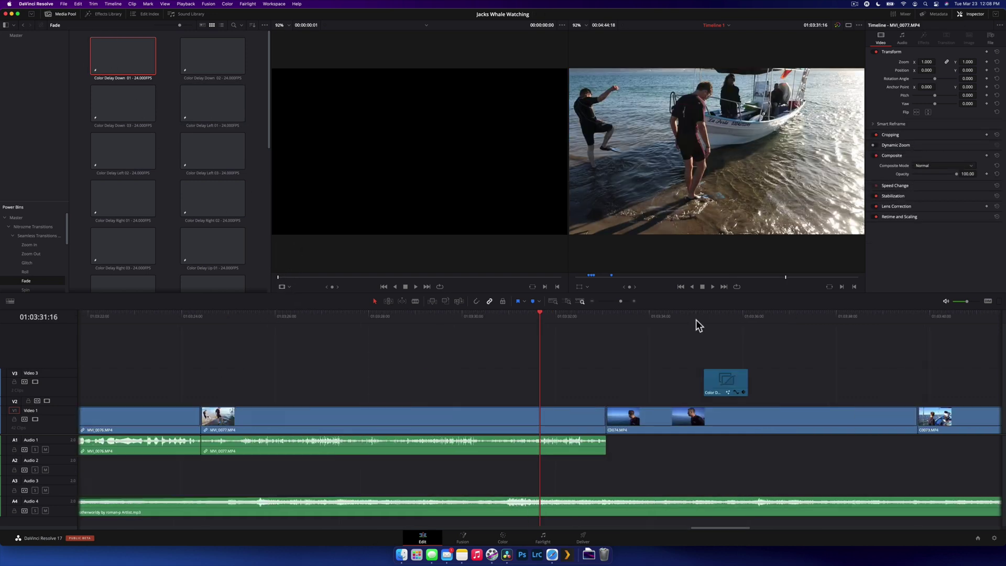
{"action": "scroll", "coordinate": [695, 320], "scroll_direction": "up", "scroll_amount": 5}
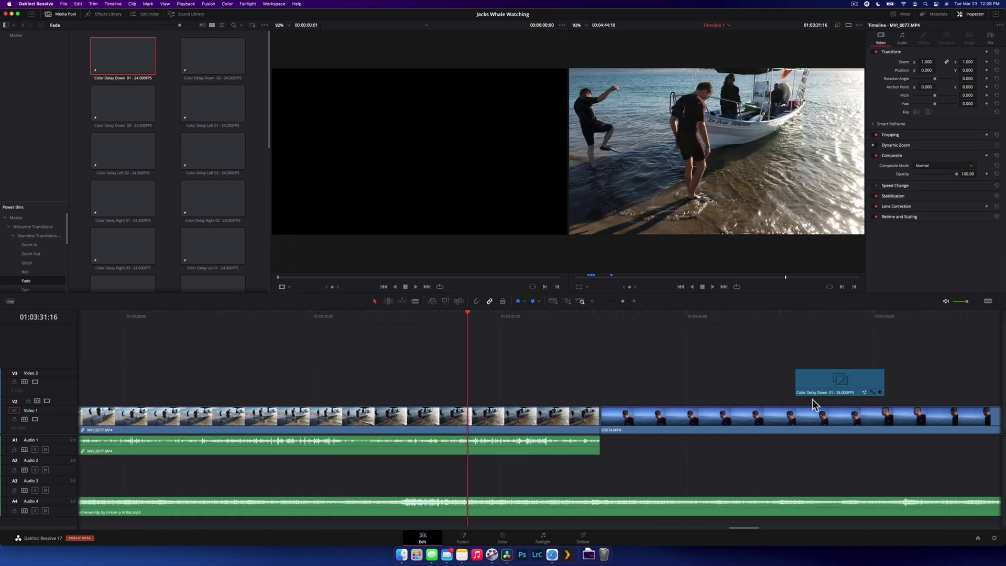
{"action": "left_click_drag", "start_coordinate": [835, 381], "coordinate": [602, 414]}
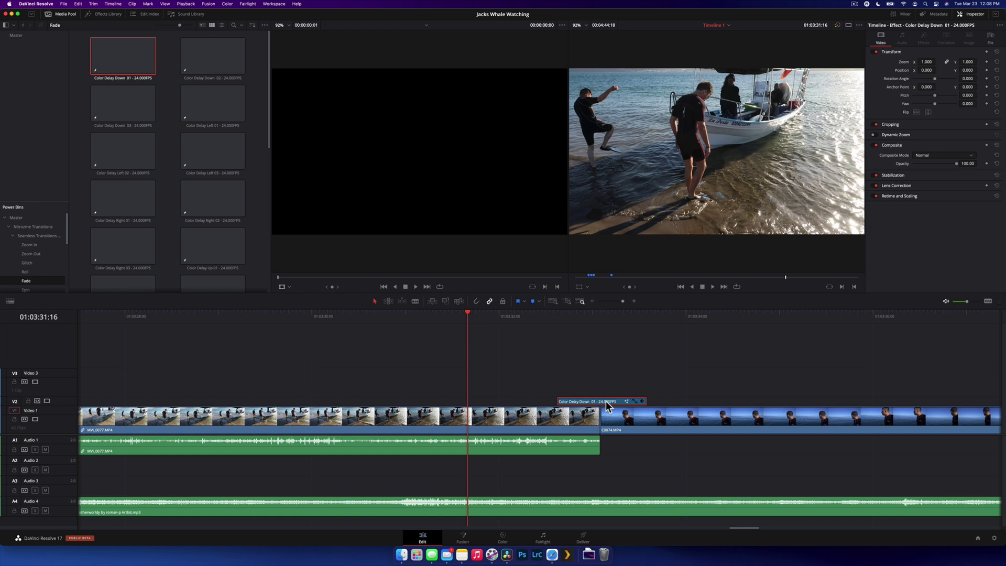
{"action": "mouse_move", "coordinate": [604, 406]}
{"action": "left_mouse_down"}
{"action": "mouse_move", "coordinate": [577, 403]}
{"action": "mouse_move", "coordinate": [615, 403]}
{"action": "left_mouse_up"}
{"action": "mouse_move", "coordinate": [590, 404]}
{"action": "left_mouse_down"}
{"action": "mouse_move", "coordinate": [567, 404]}
{"action": "mouse_move", "coordinate": [596, 405]}
{"action": "left_mouse_up"}
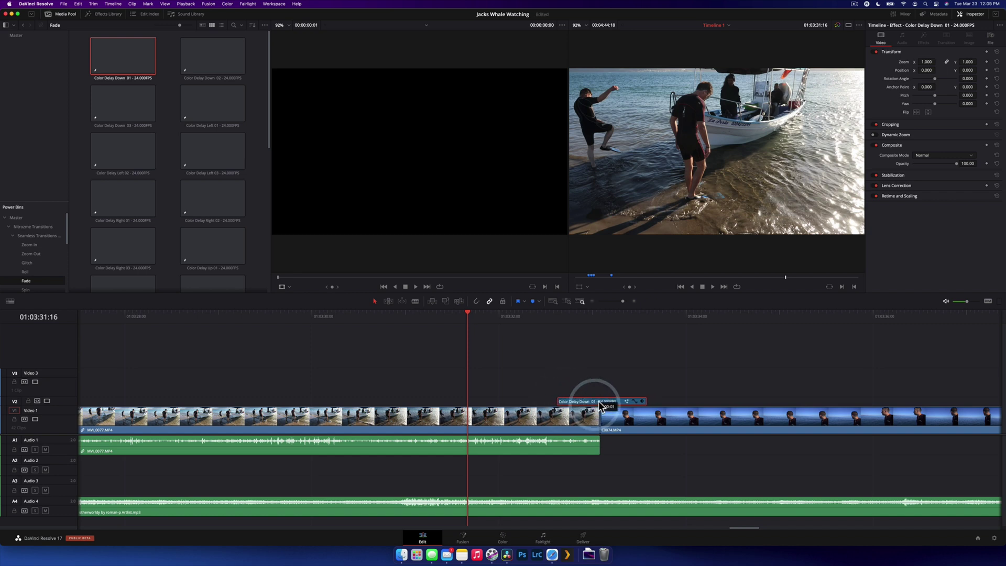
Step: Play the Color Delay Down 01 transition back several times from just before the cut
{"action": "left_click", "coordinate": [558, 319]}
{"action": "key", "text": "space"}
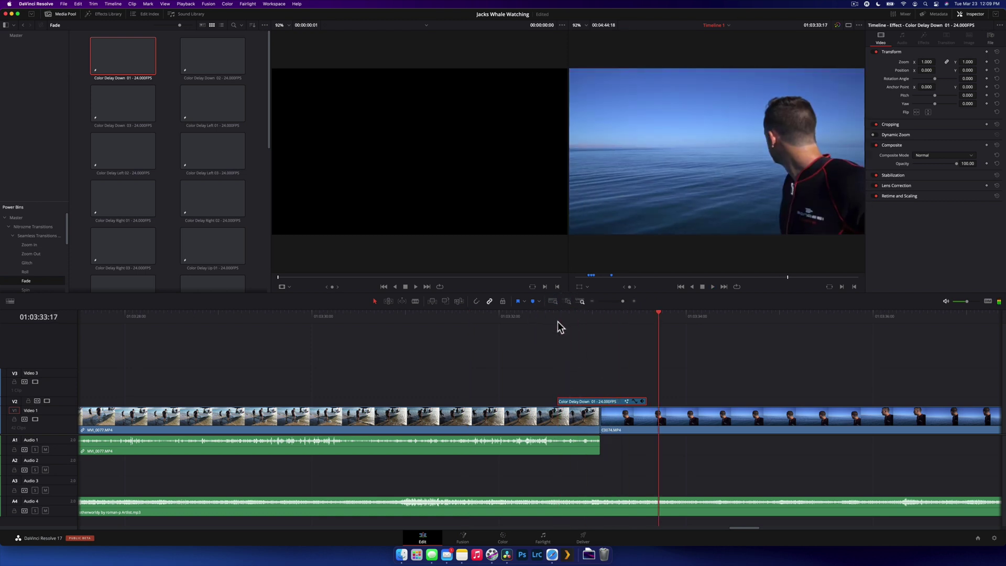
{"action": "left_click", "coordinate": [557, 321]}
{"action": "left_click", "coordinate": [558, 321]}
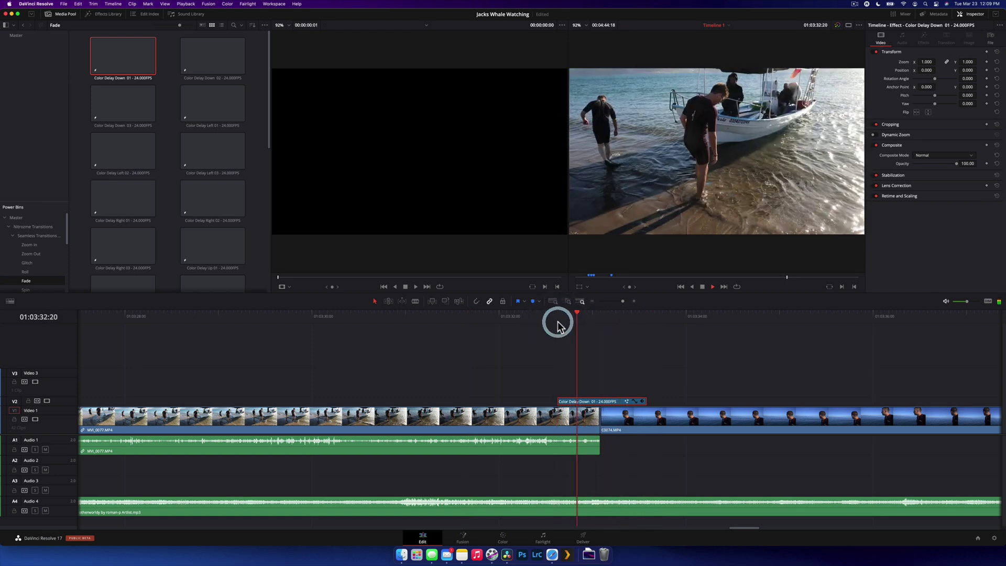
{"action": "left_click", "coordinate": [557, 322]}
{"action": "key", "text": "space"}
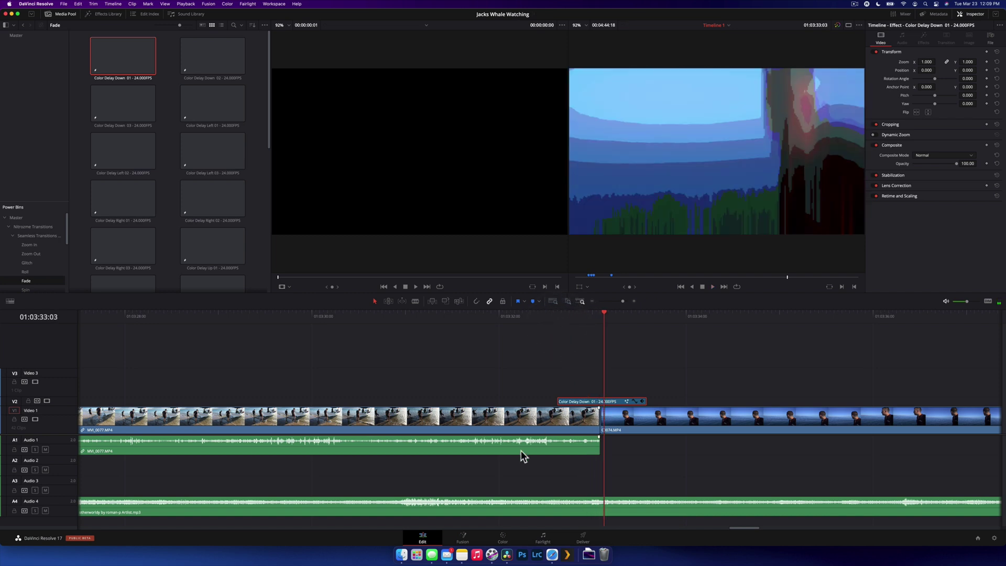
Step: In the transition's Fusion nodes, set JPEGDamage1 Resolution to about 20.41, then go back to Edit
{"action": "left_click", "coordinate": [464, 534]}
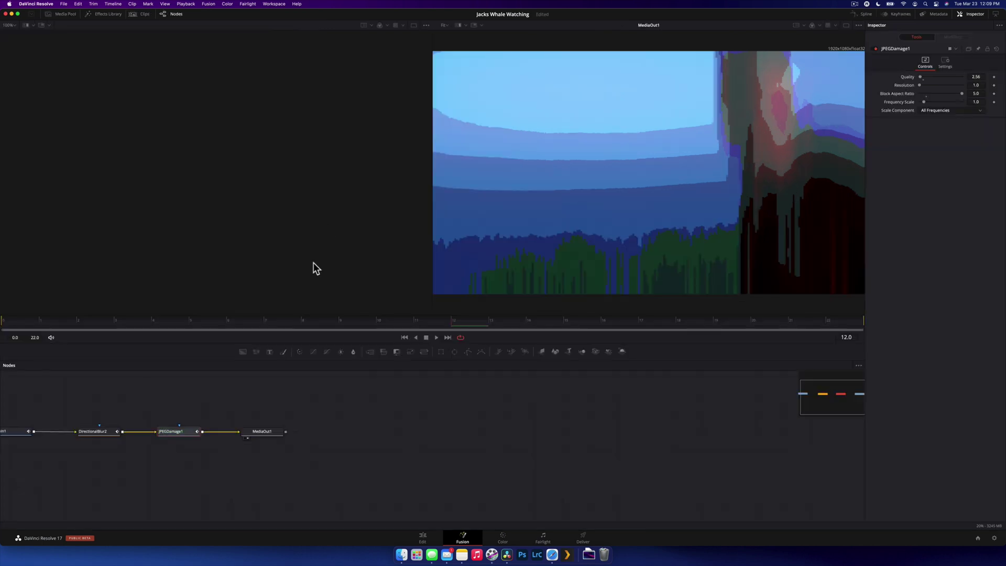
{"action": "key", "text": "ctrl+a"}
{"action": "left_click_drag", "start_coordinate": [266, 435], "coordinate": [406, 428]}
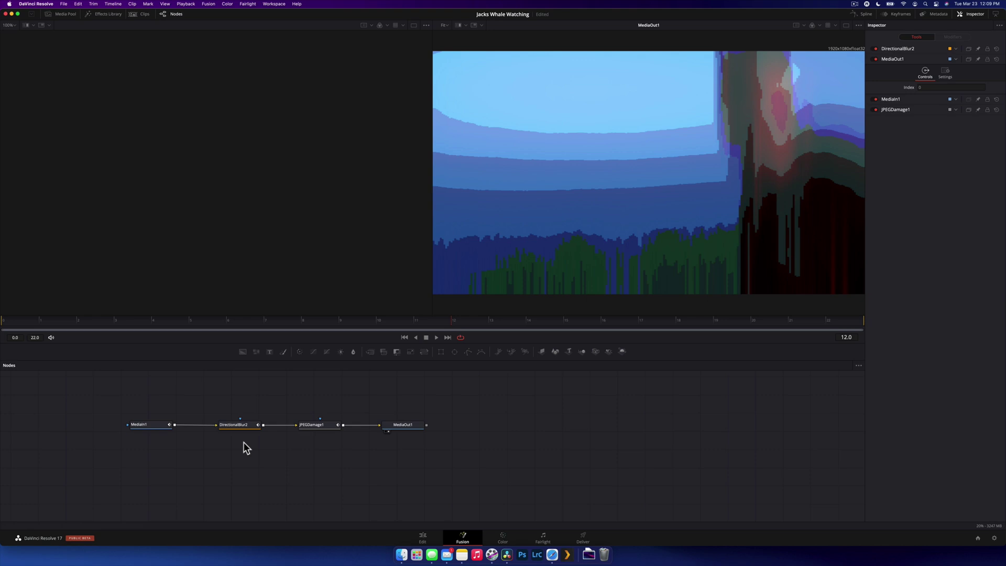
{"action": "left_click", "coordinate": [235, 426]}
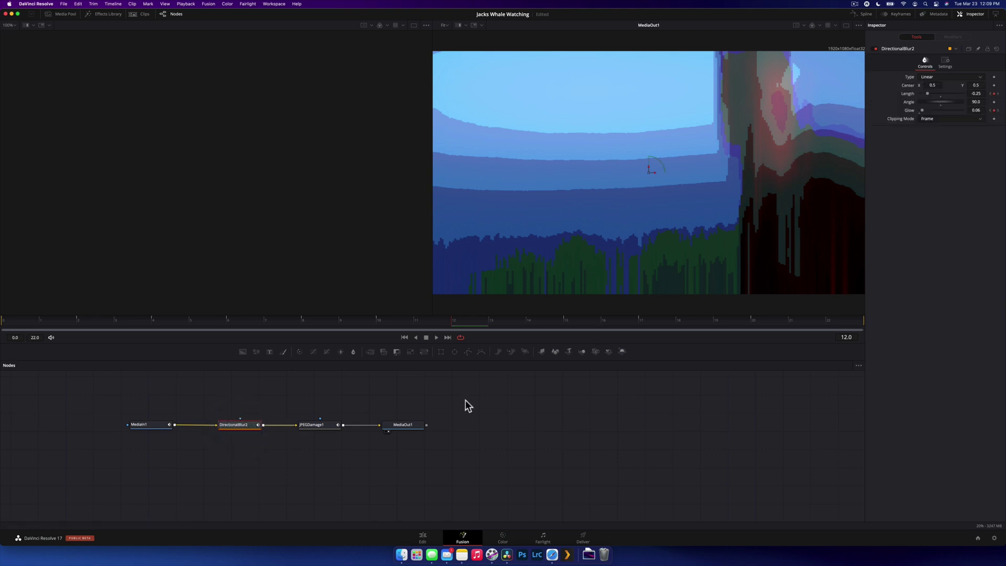
{"action": "left_click", "coordinate": [331, 424]}
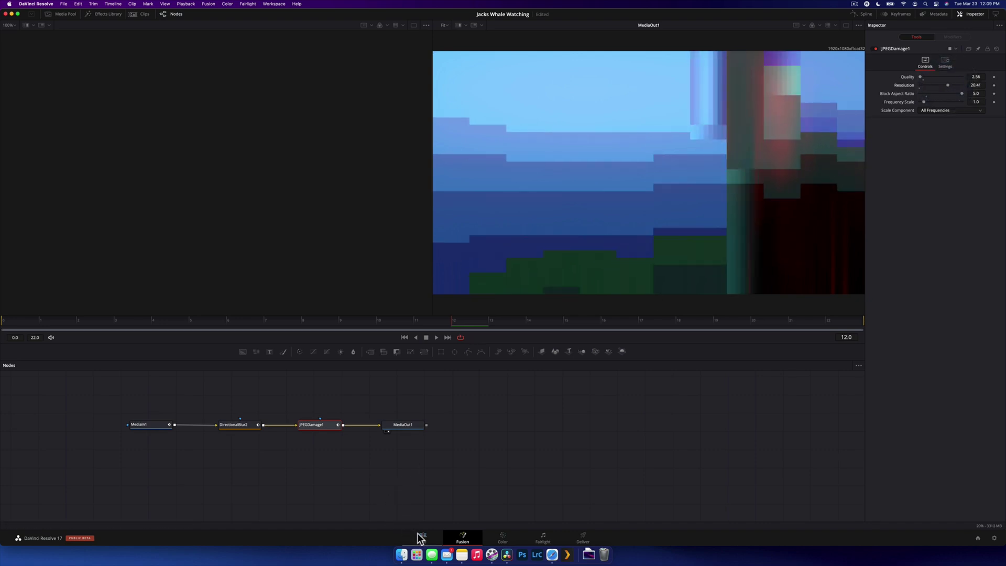
{"action": "left_click", "coordinate": [421, 537]}
Step: Preview the adjusted Color Delay Down transition, then delete it from Video 2
{"action": "left_click", "coordinate": [546, 318]}
{"action": "key", "text": "space"}
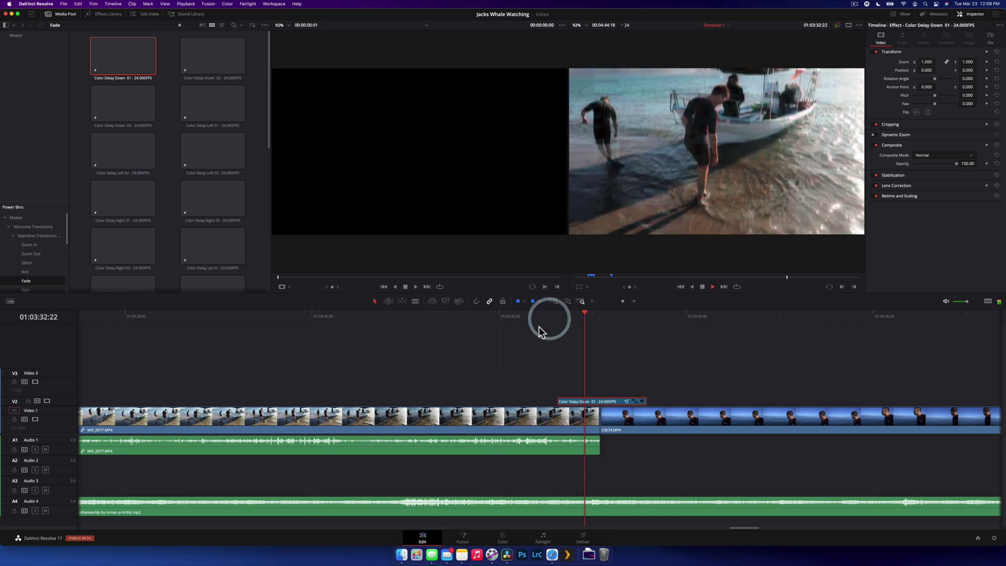
{"action": "left_click", "coordinate": [561, 314]}
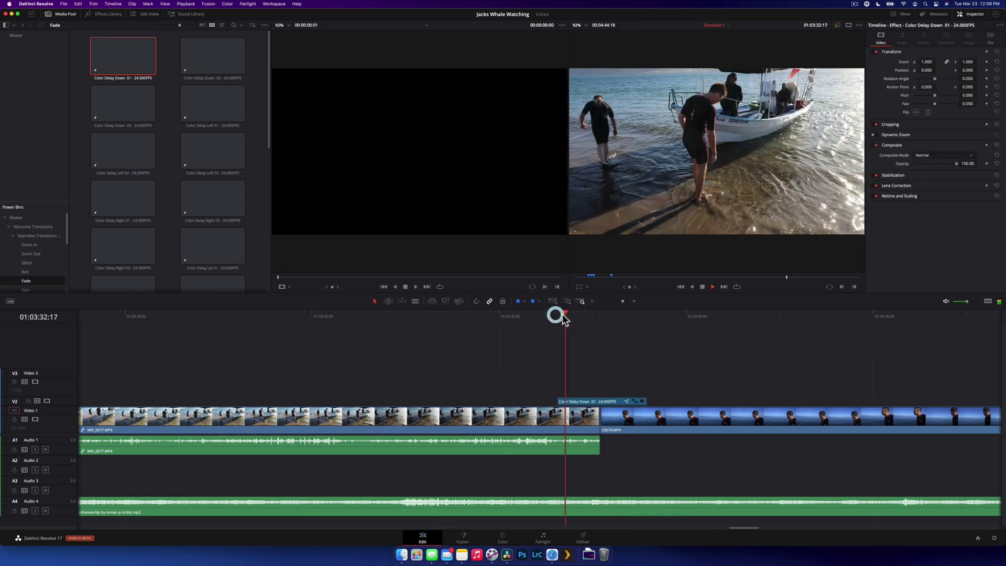
{"action": "key", "text": "space"}
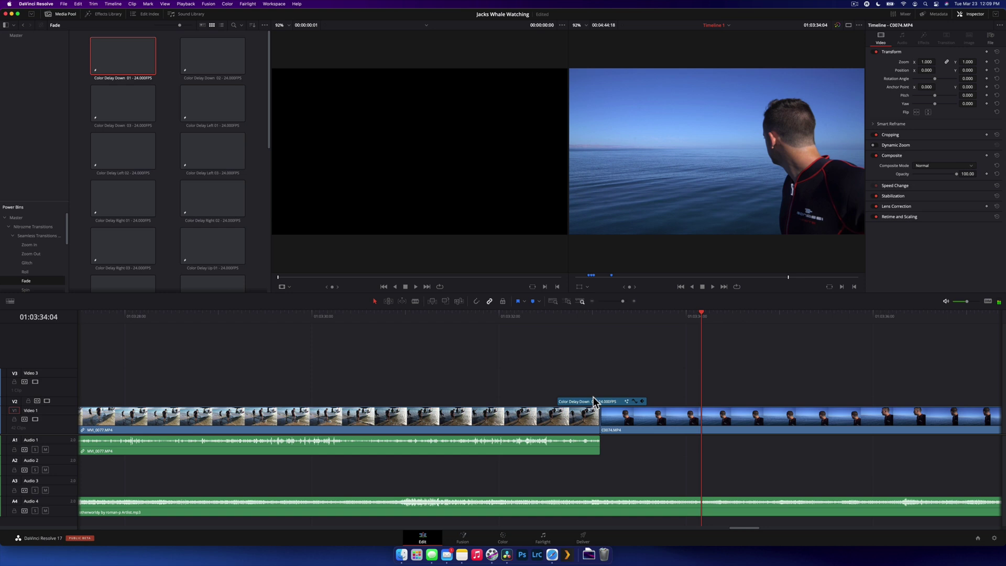
{"action": "left_click", "coordinate": [590, 401]}
{"action": "key", "text": "Delete"}
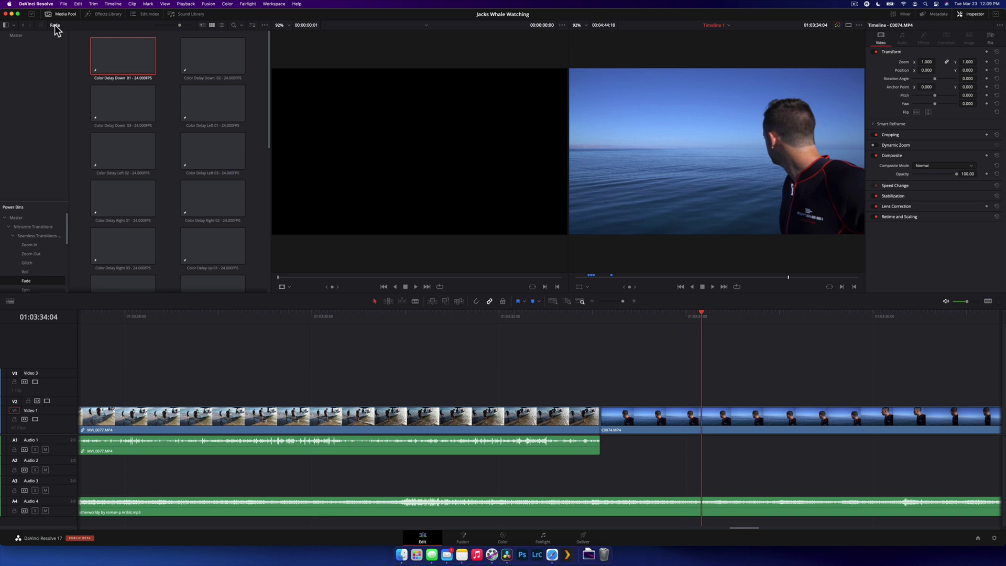
Step: Try Light Rays Spin Left over the cut on Video 2, preview it, then delete it
{"action": "scroll", "coordinate": [130, 150], "scroll_direction": "down", "scroll_amount": 10}
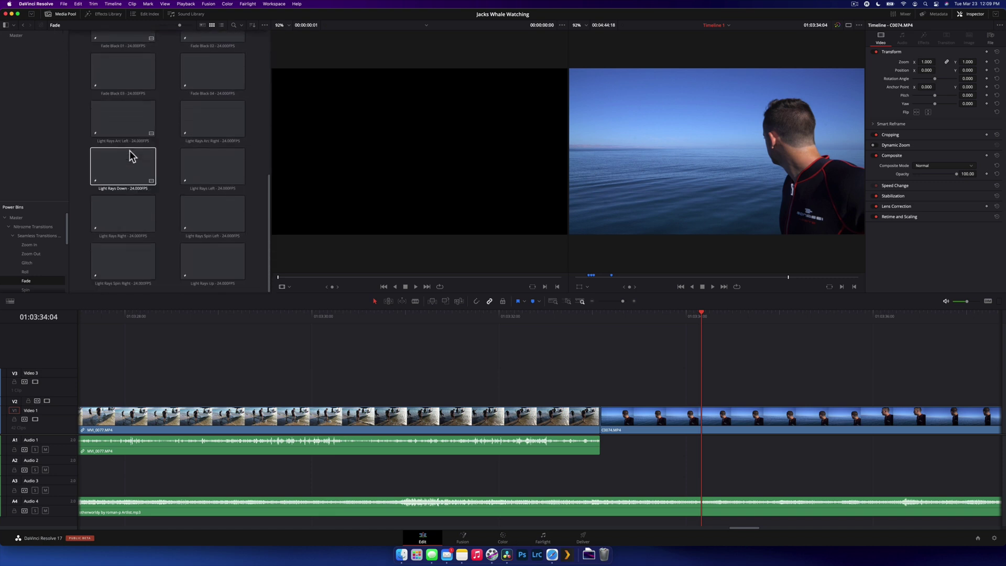
{"action": "scroll", "coordinate": [131, 155], "scroll_direction": "up", "scroll_amount": 10}
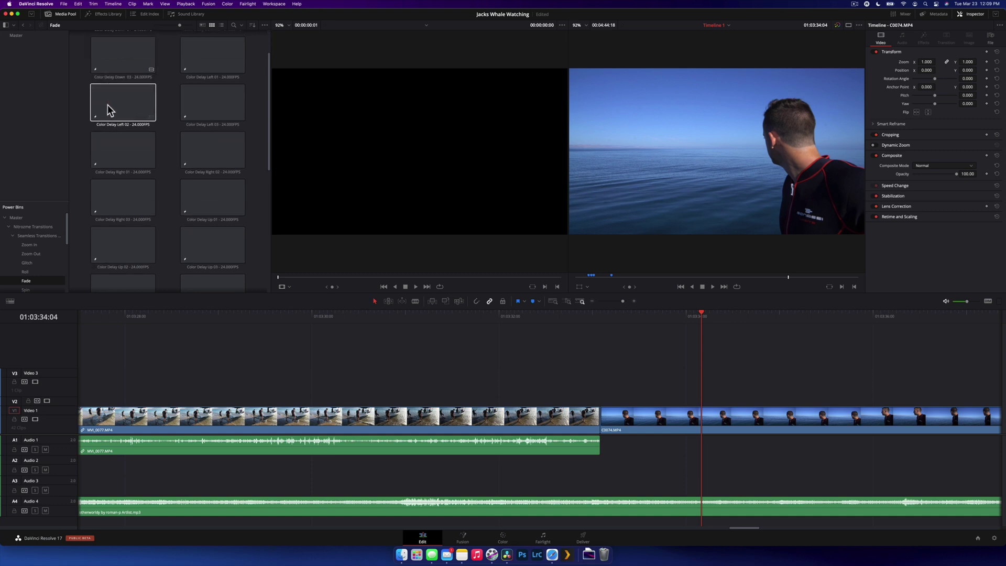
{"action": "scroll", "coordinate": [130, 135], "scroll_direction": "down", "scroll_amount": 10}
{"action": "scroll", "coordinate": [118, 154], "scroll_direction": "down", "scroll_amount": 1}
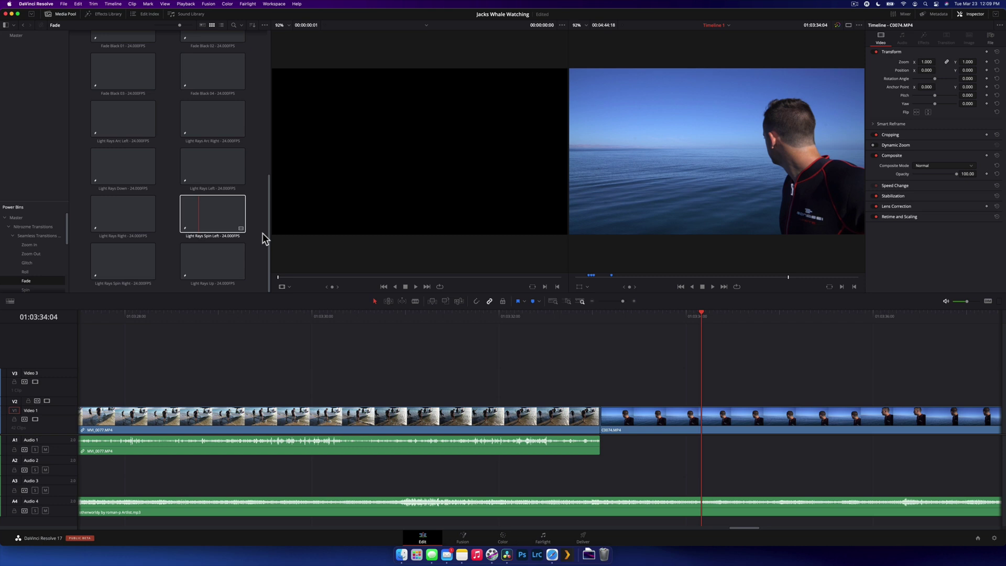
{"action": "left_click_drag", "start_coordinate": [239, 228], "coordinate": [559, 402]}
{"action": "left_click", "coordinate": [537, 315]}
{"action": "key", "text": "space"}
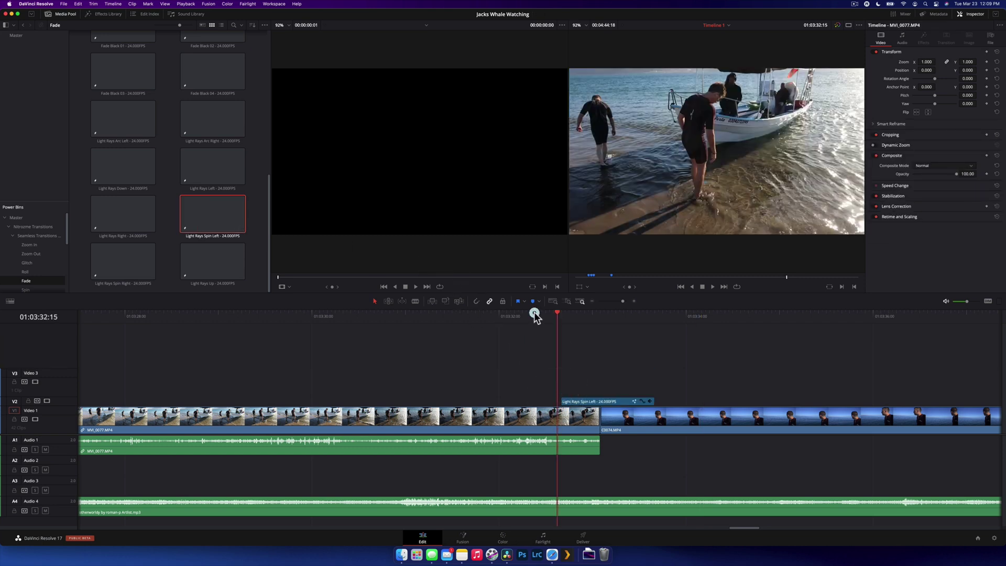
{"action": "left_click", "coordinate": [536, 314]}
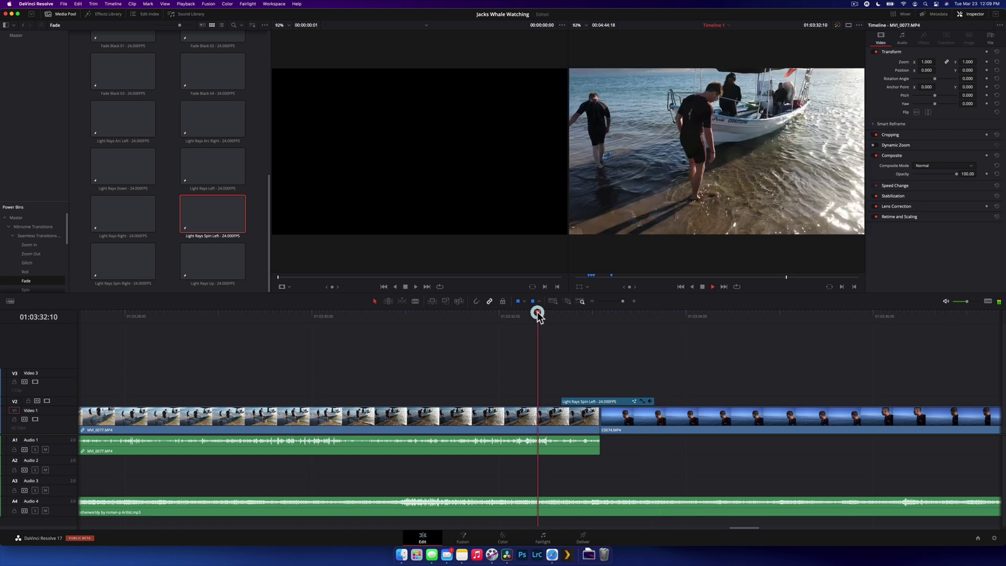
{"action": "key", "text": "space"}
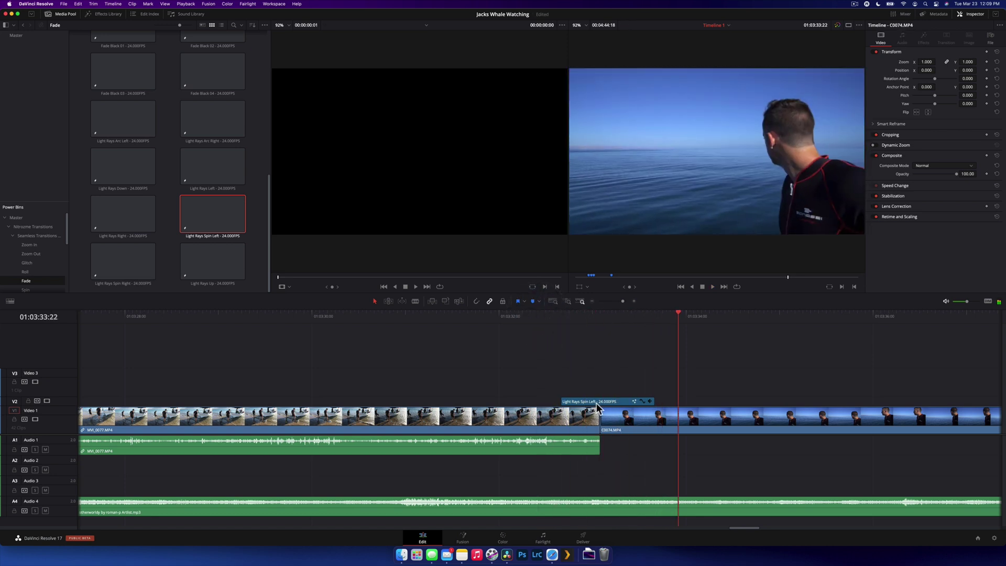
{"action": "left_click", "coordinate": [597, 404]}
{"action": "key", "text": "Delete"}
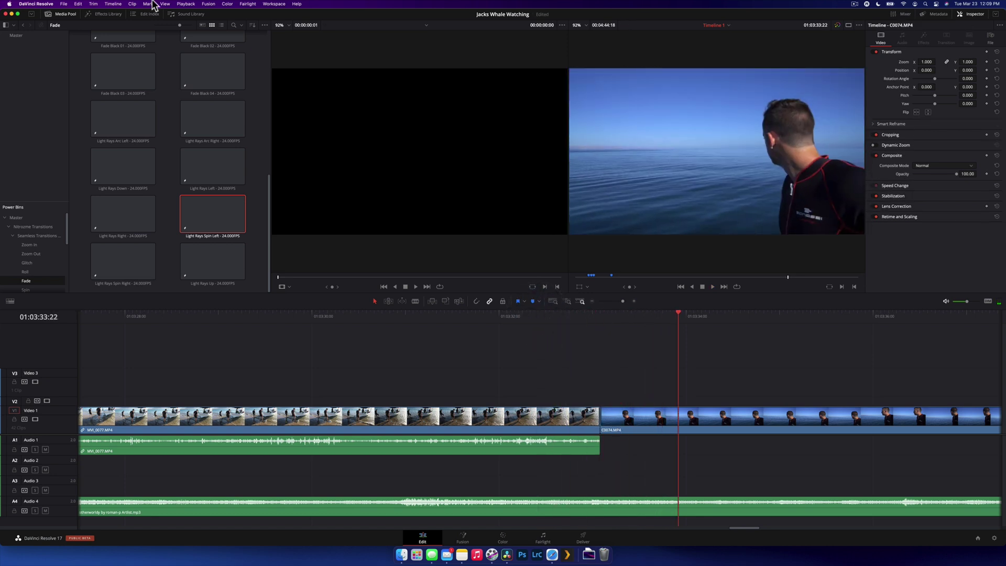
Step: Open the Glitch folder, try Chromatic Horizontal 02 over the cut, then delete it
{"action": "left_click", "coordinate": [24, 25]}
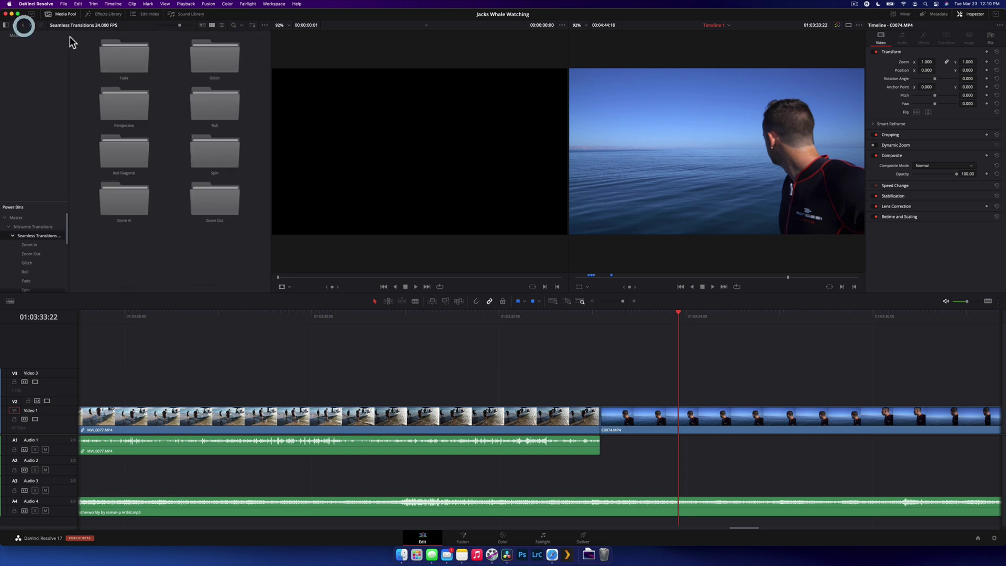
{"action": "double_click", "coordinate": [200, 52]}
{"action": "left_click", "coordinate": [200, 55]}
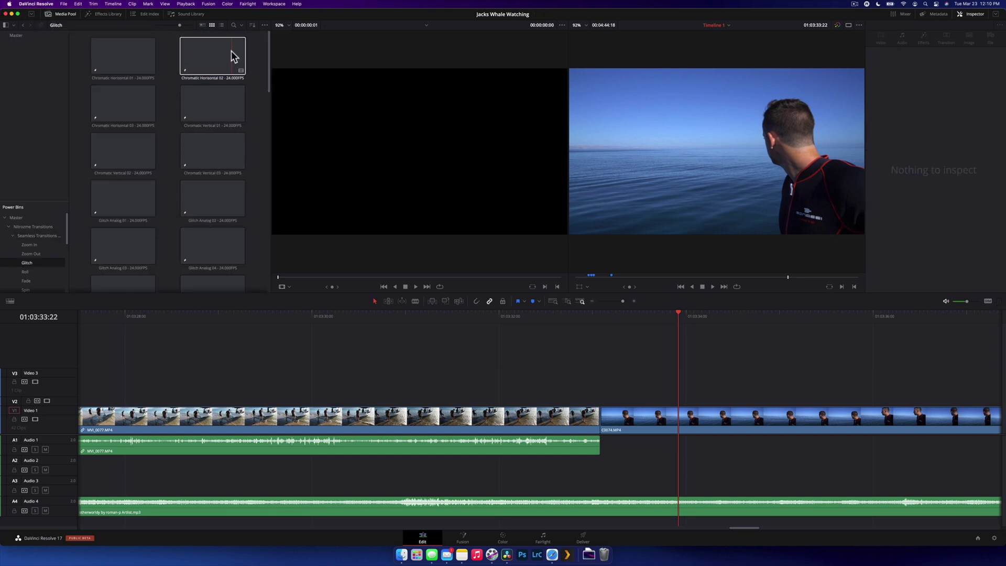
{"action": "left_click_drag", "start_coordinate": [231, 51], "coordinate": [553, 399]}
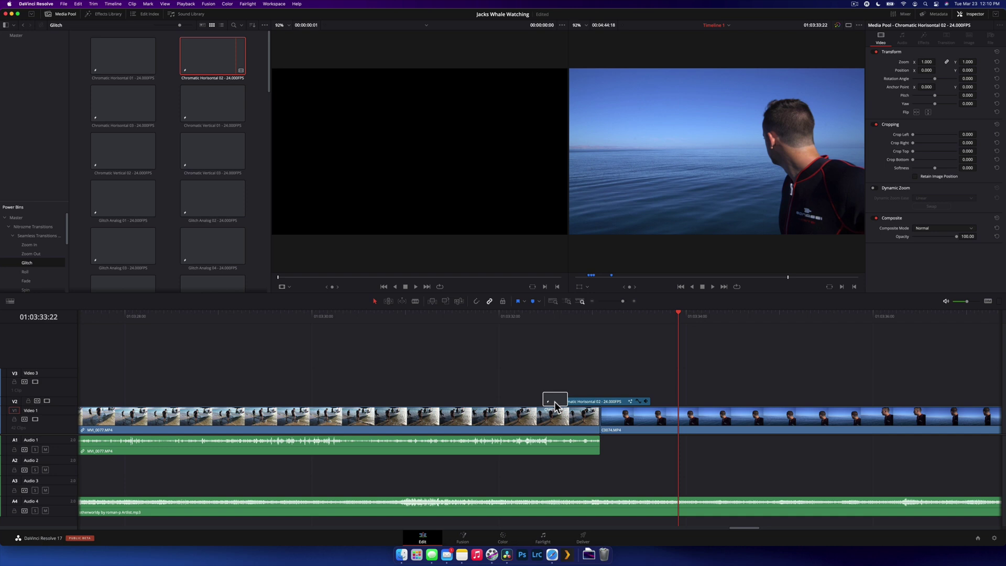
{"action": "left_click", "coordinate": [557, 319]}
{"action": "key", "text": "space"}
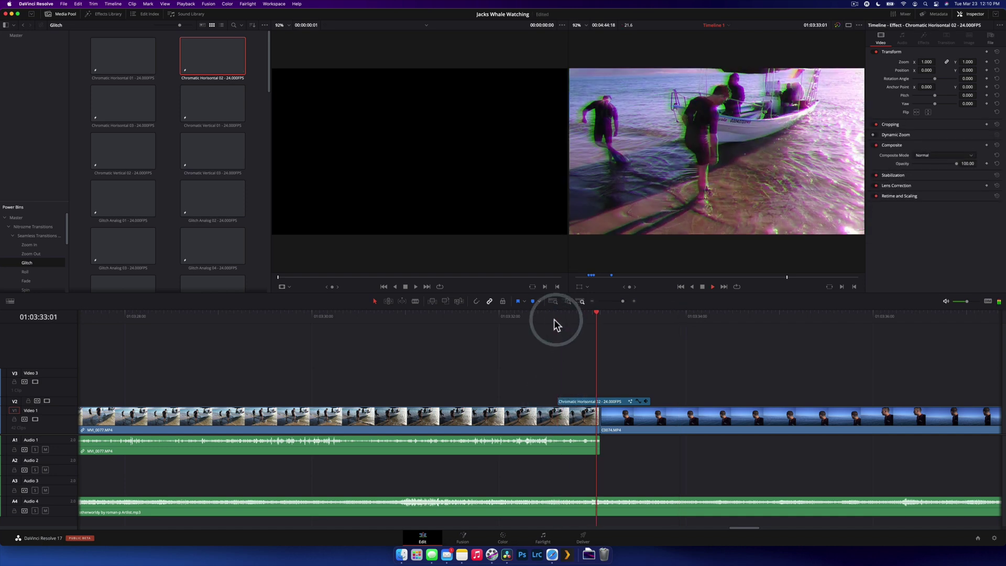
{"action": "key", "text": "space"}
{"action": "left_click", "coordinate": [614, 402]}
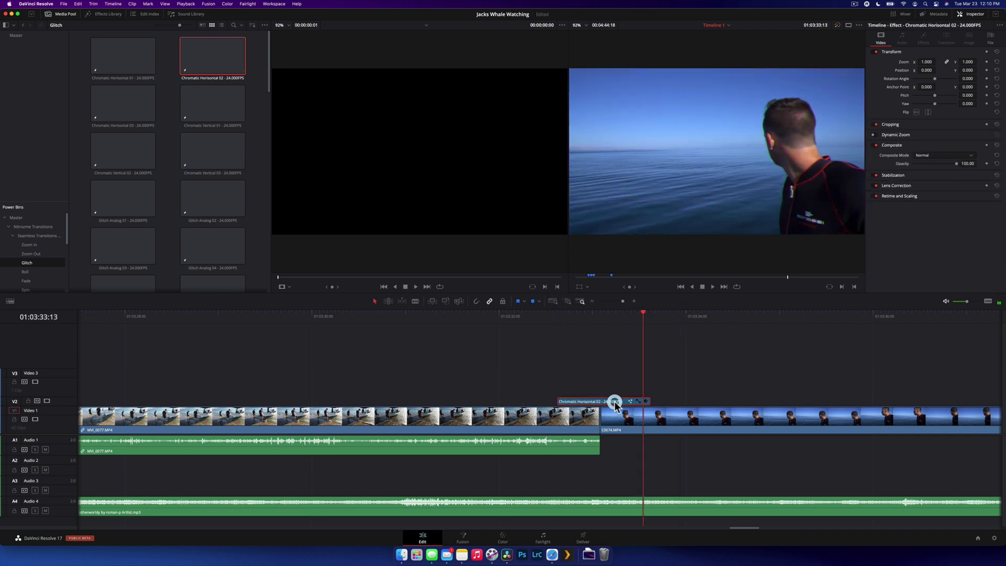
{"action": "key", "text": "Delete"}
Step: Place Glitch Analog 01 over the cut on Video 2, preview it, and stop at 01:03:33:02
{"action": "left_click_drag", "start_coordinate": [125, 209], "coordinate": [561, 401]}
{"action": "left_click", "coordinate": [561, 402]}
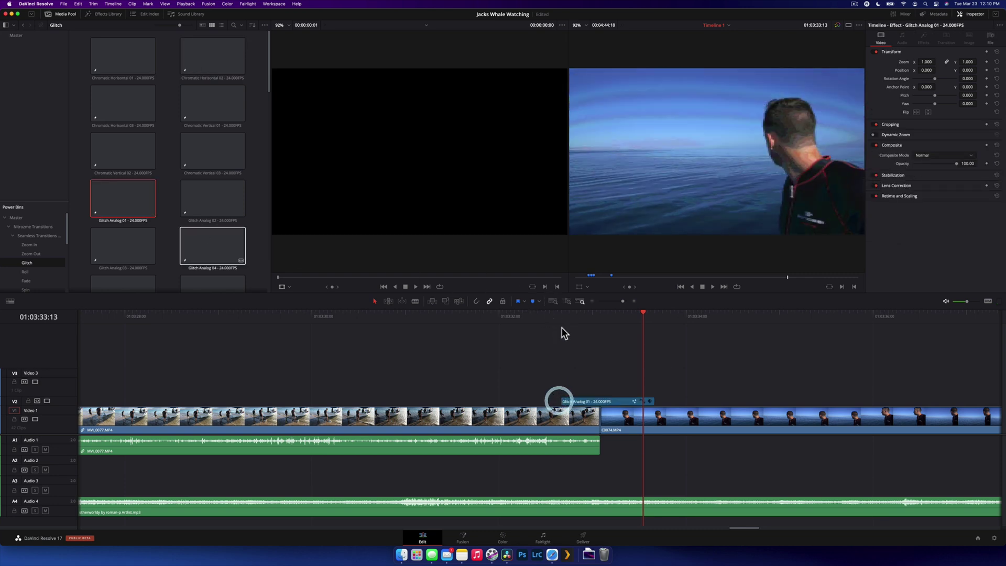
{"action": "left_click", "coordinate": [564, 316]}
{"action": "key", "text": "space"}
{"action": "left_click", "coordinate": [565, 316]}
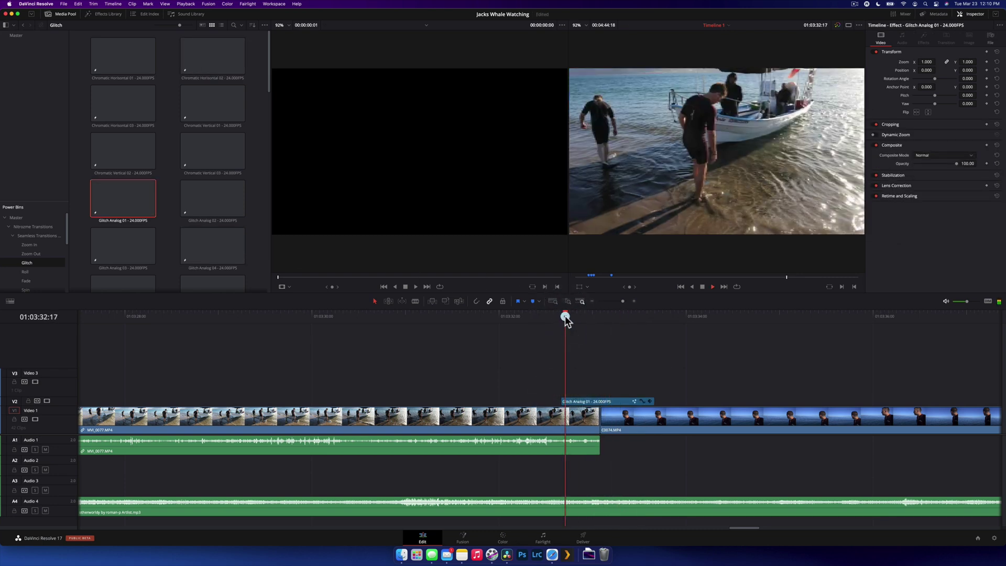
{"action": "key", "text": "space"}
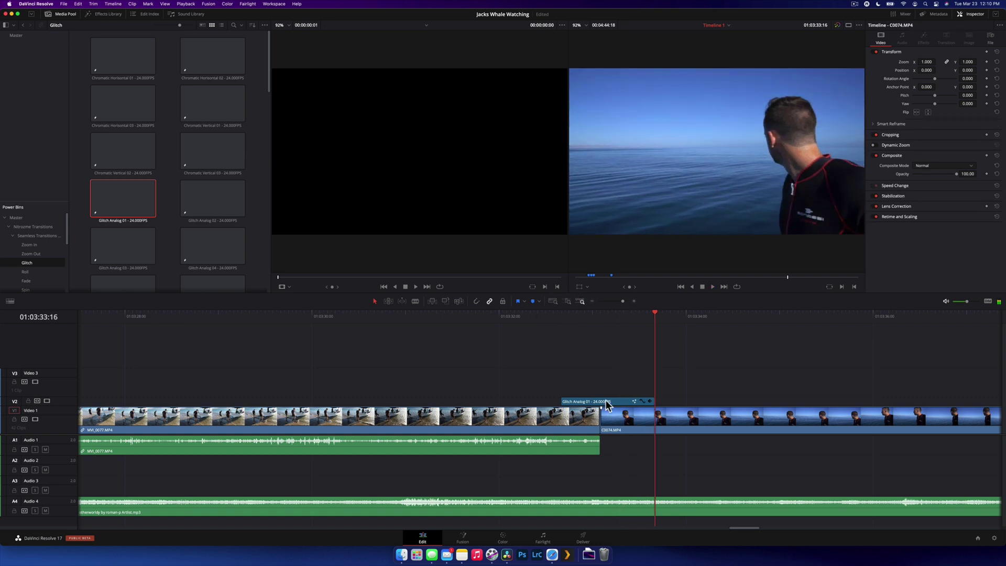
{"action": "left_click", "coordinate": [599, 316]}
Step: Set Glitch Analog 01's Plasma1 Circle 1 Scale to 0.19 in Fusion, then preview it on the Edit page
{"action": "left_click", "coordinate": [603, 401]}
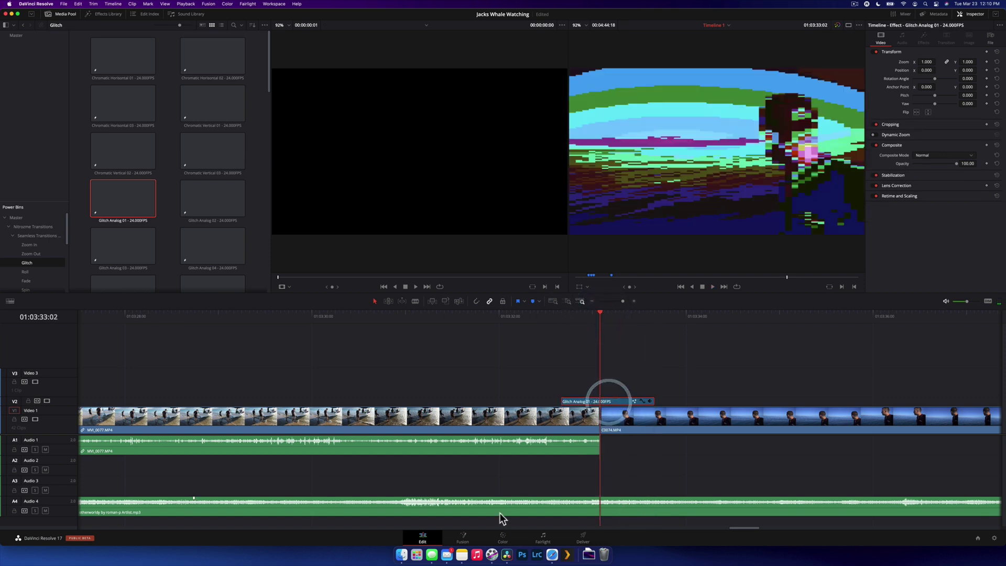
{"action": "left_click", "coordinate": [471, 537]}
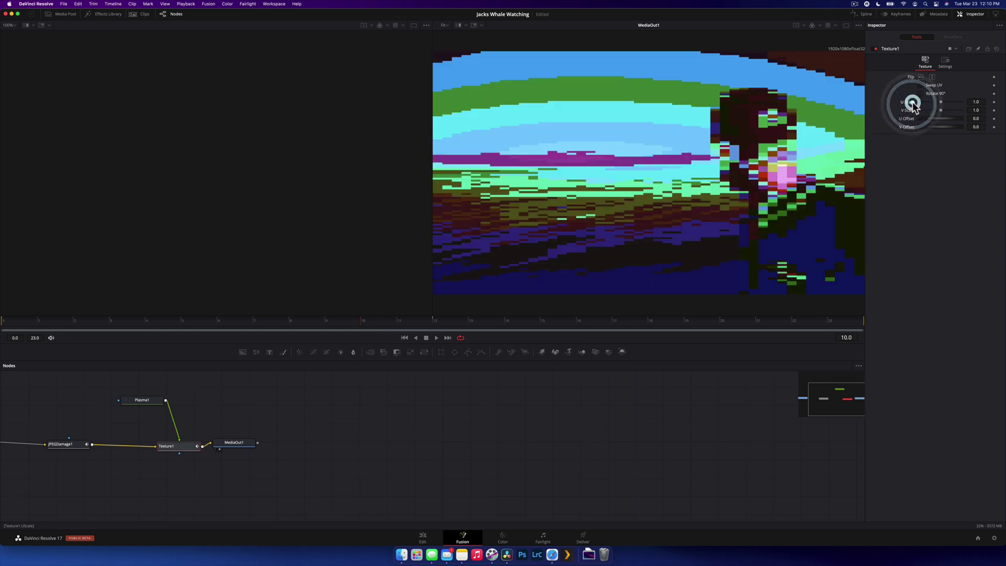
{"action": "left_click", "coordinate": [137, 400]}
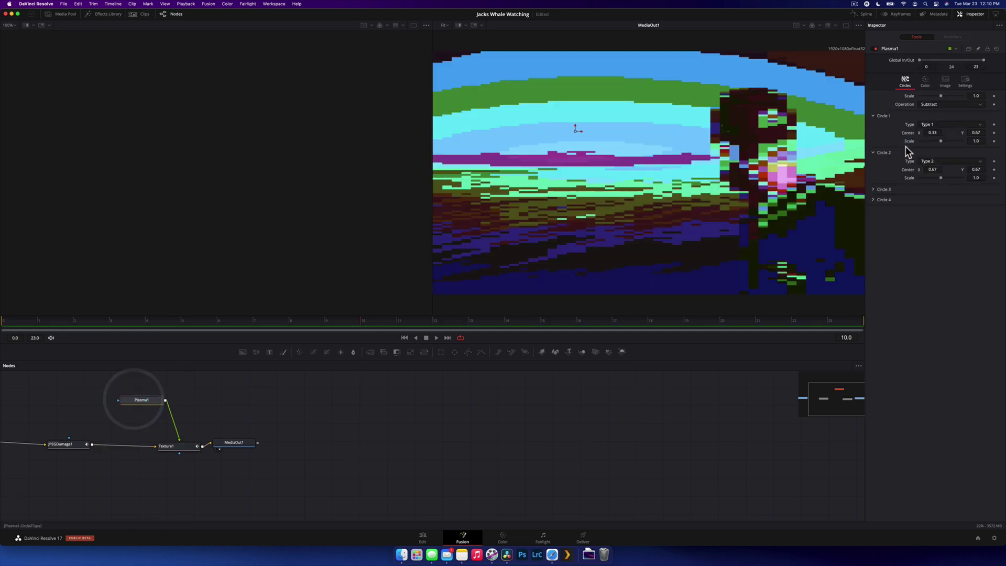
{"action": "left_click_drag", "start_coordinate": [940, 142], "coordinate": [923, 142]}
{"action": "left_click", "coordinate": [424, 536]}
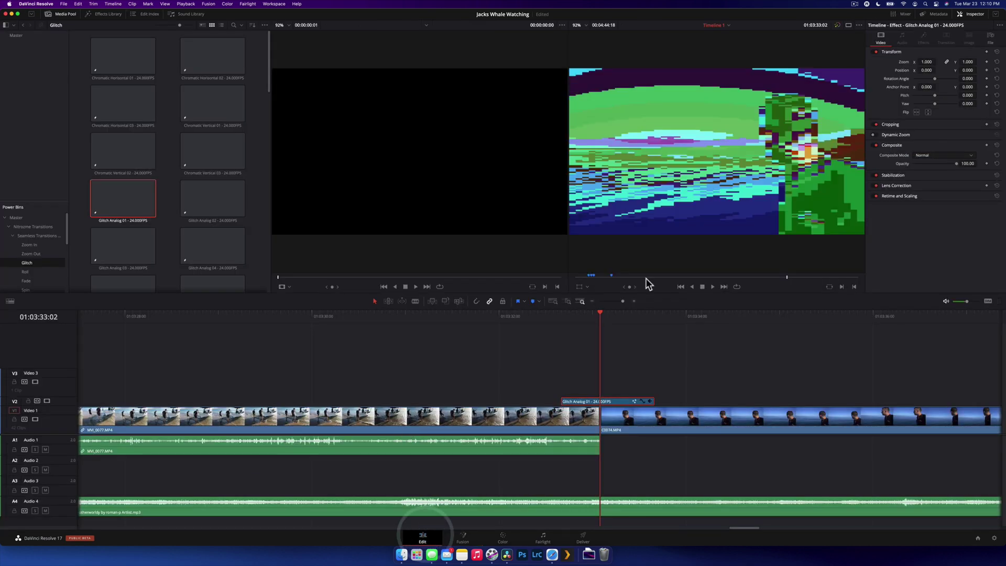
{"action": "left_click", "coordinate": [555, 314]}
{"action": "key", "text": "space"}
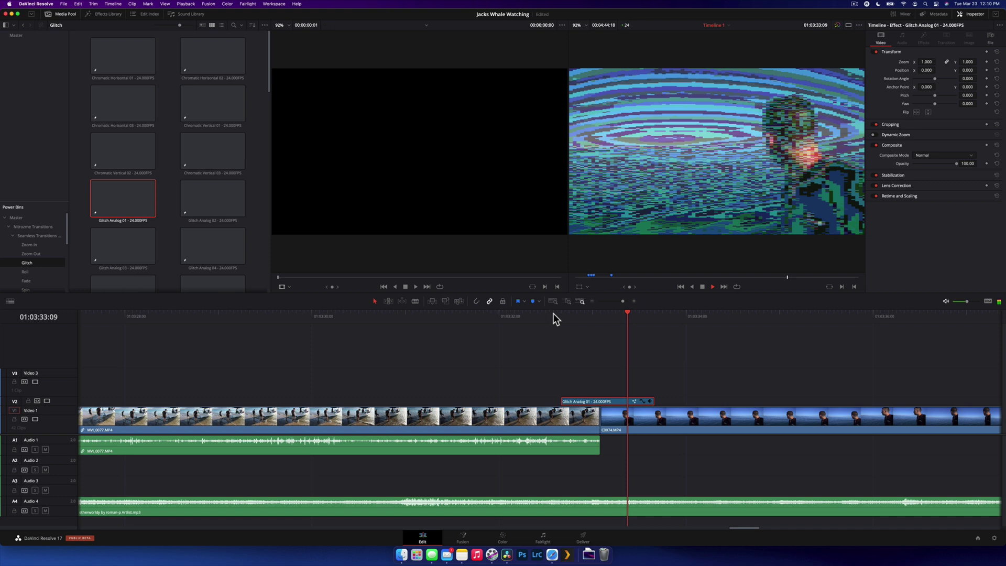
{"action": "left_click", "coordinate": [553, 314]}
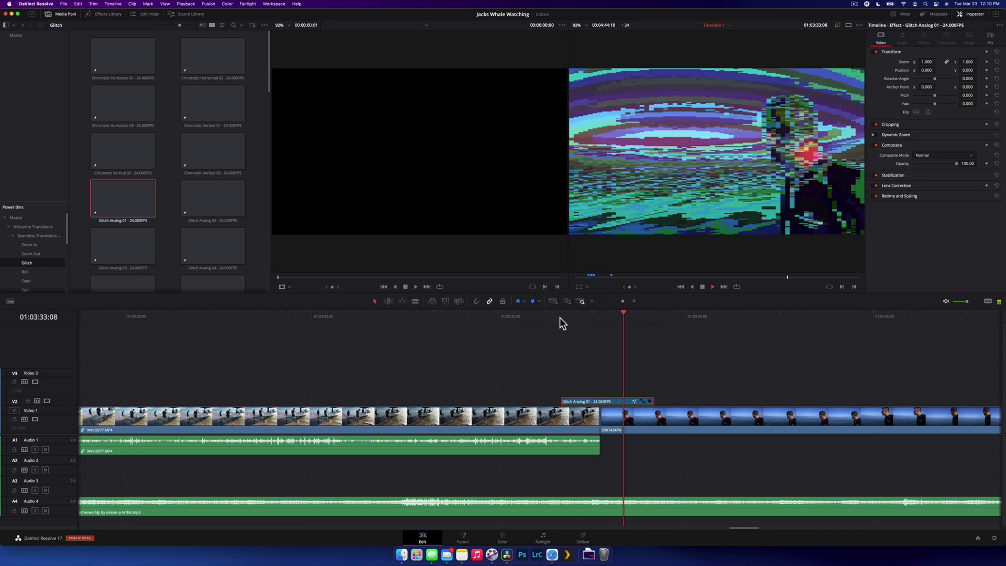
Step: Replace Glitch Analog 01 with Glitch Screen 04 over the cut and preview it
{"action": "key", "text": "Delete"}
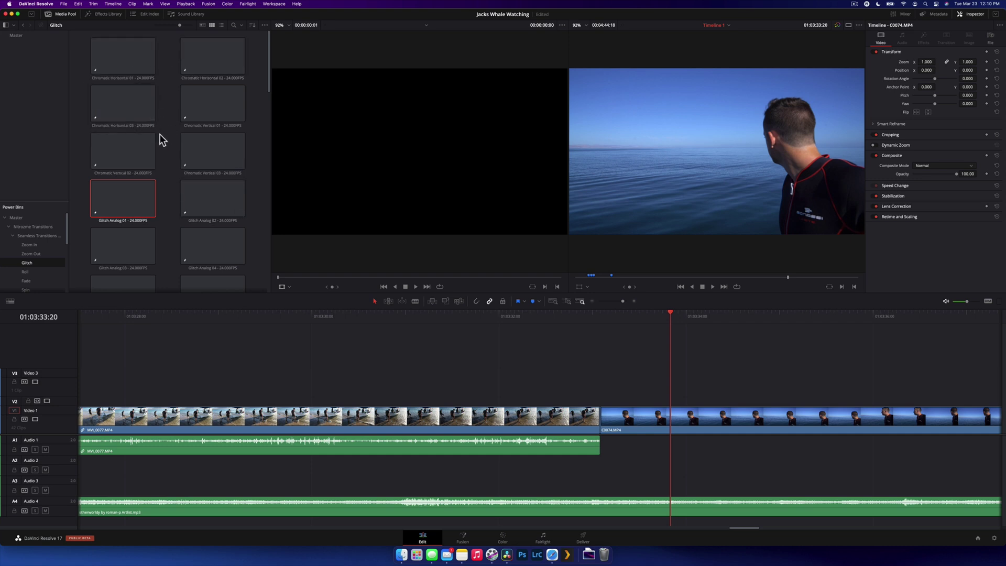
{"action": "scroll", "coordinate": [165, 135], "scroll_direction": "down", "scroll_amount": 10}
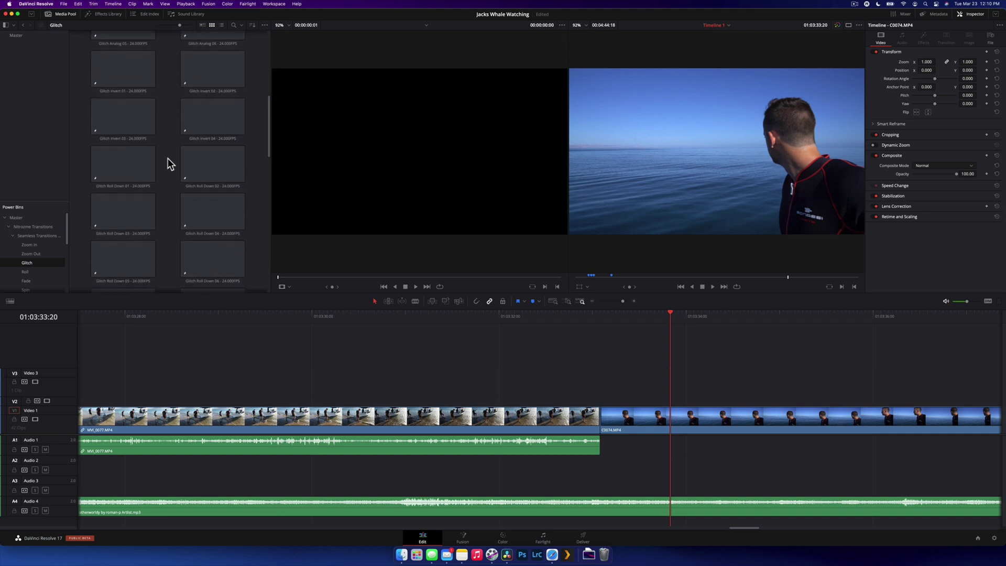
{"action": "scroll", "coordinate": [168, 158], "scroll_direction": "down", "scroll_amount": 2}
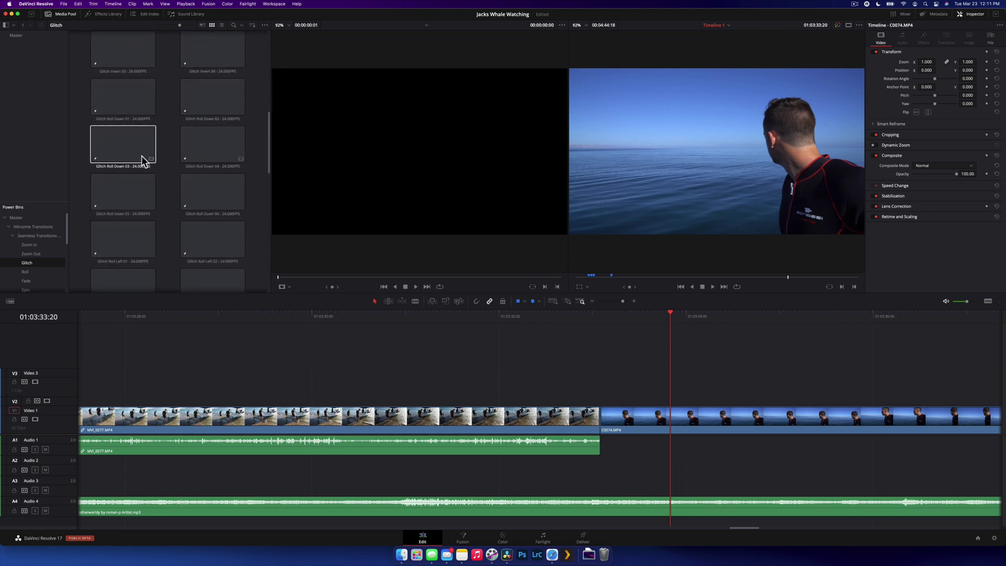
{"action": "scroll", "coordinate": [140, 173], "scroll_direction": "down", "scroll_amount": 4}
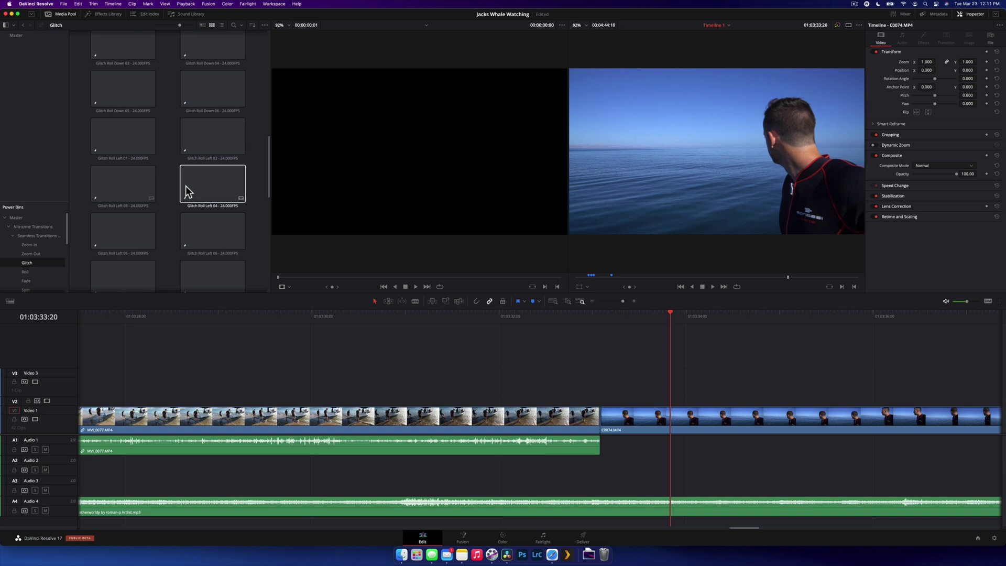
{"action": "scroll", "coordinate": [194, 186], "scroll_direction": "down", "scroll_amount": 10}
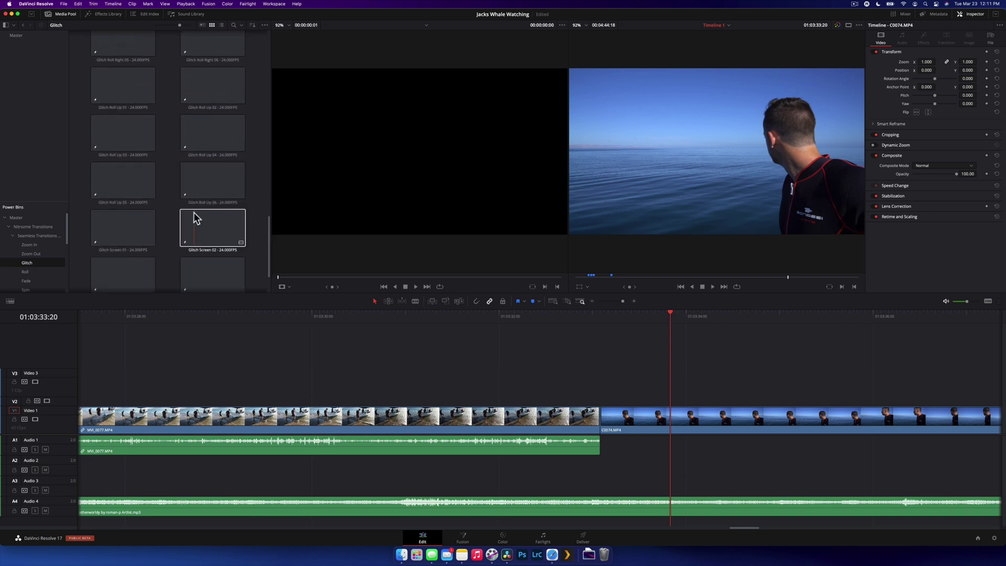
{"action": "left_click_drag", "start_coordinate": [215, 225], "coordinate": [559, 403]}
{"action": "left_click", "coordinate": [557, 314]}
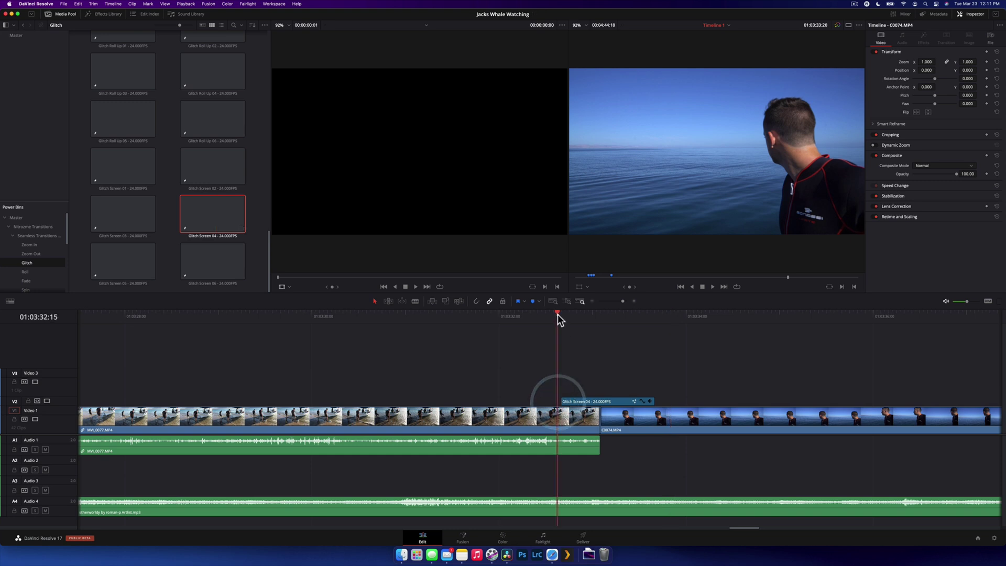
{"action": "key", "text": "space"}
{"action": "key", "text": "space"}
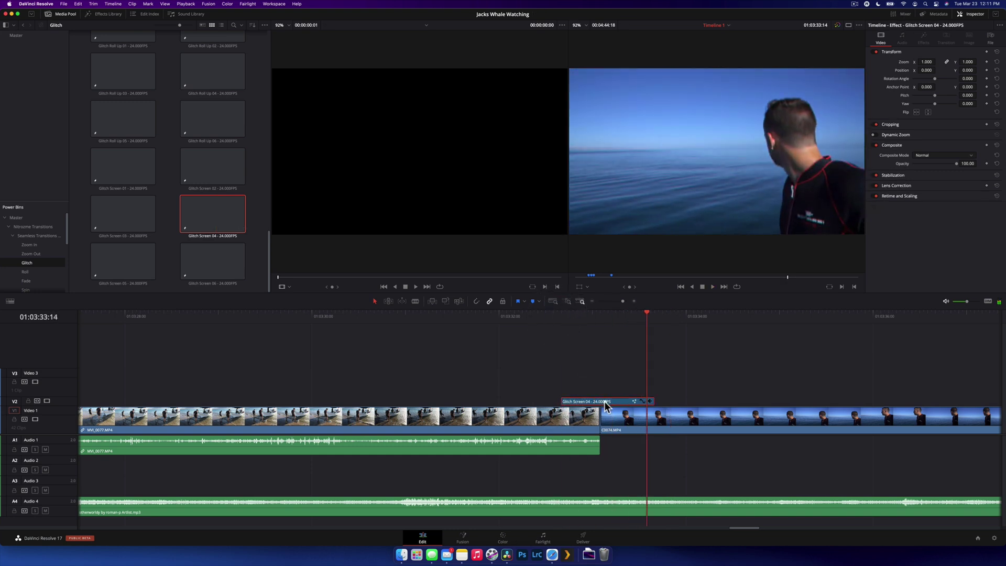
Step: Delete Glitch Screen 04 and go back to the Seamless Transitions folders
{"action": "left_click", "coordinate": [605, 404]}
{"action": "key", "text": "Delete"}
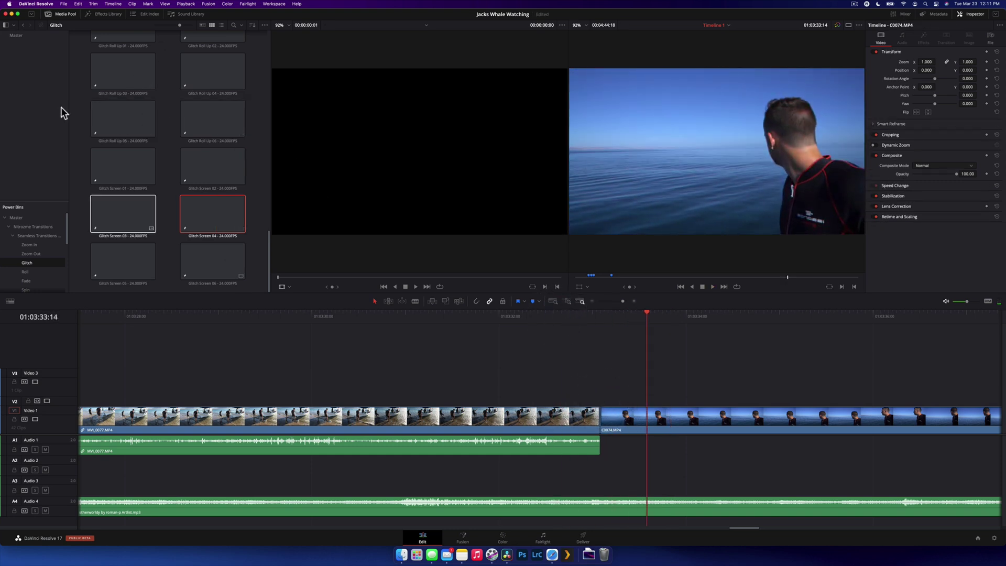
{"action": "left_click", "coordinate": [23, 25]}
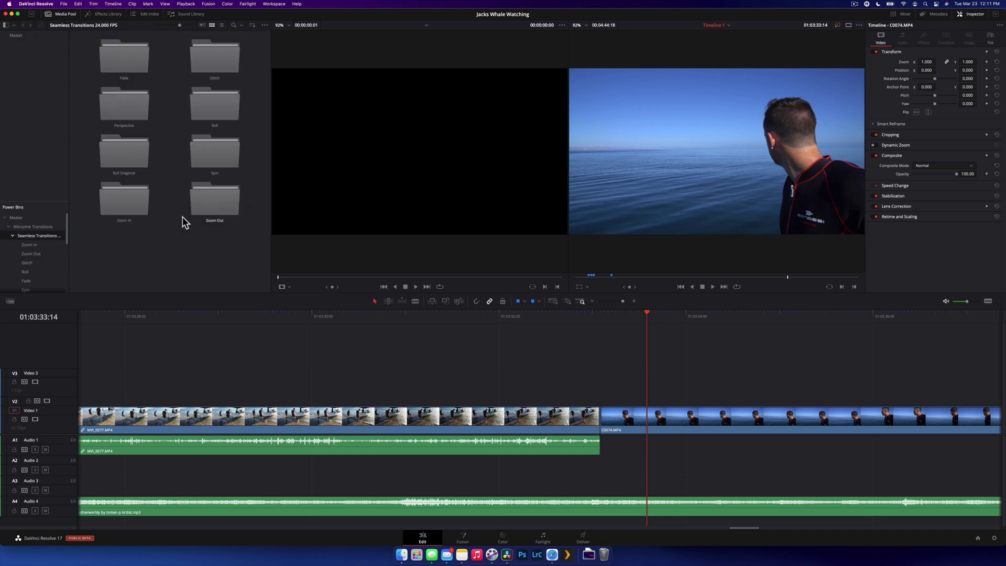
Step: Lay the Zoom In - 24.000FPS transition from the Zoom In folder over the cut on Video 2, then play and scrub it
{"action": "double_click", "coordinate": [118, 203]}
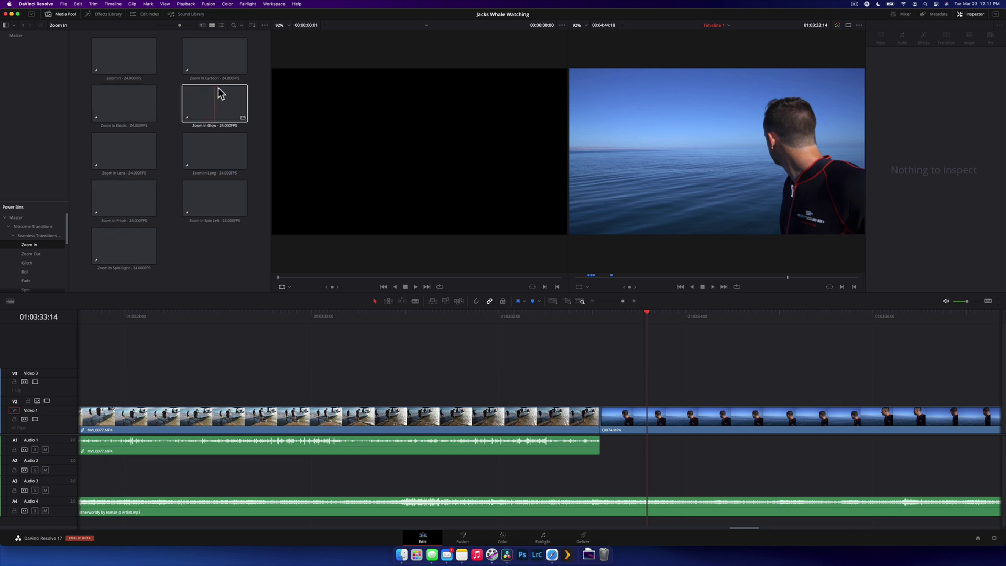
{"action": "left_click_drag", "start_coordinate": [105, 61], "coordinate": [552, 403]}
{"action": "left_click", "coordinate": [549, 317]}
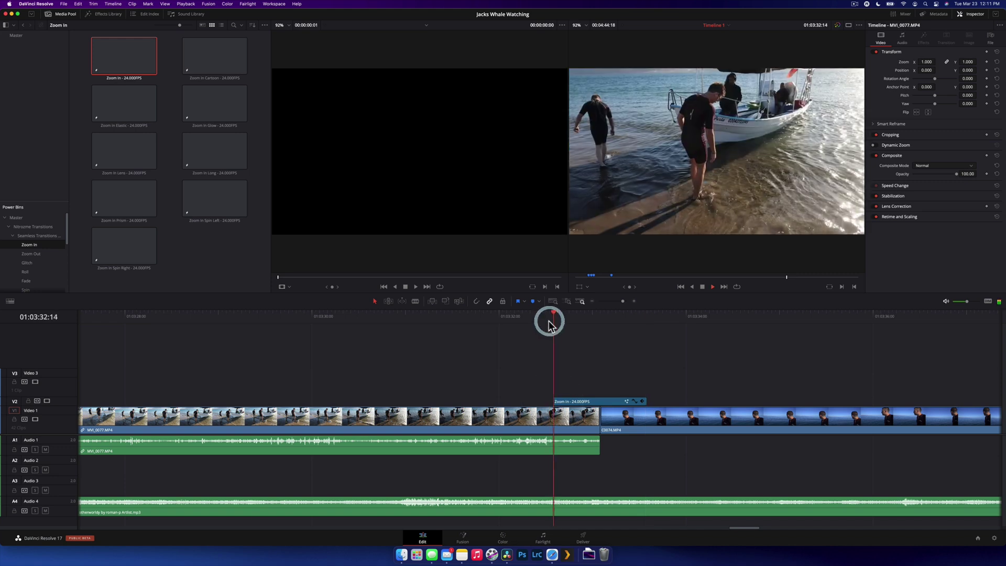
{"action": "key", "text": "space"}
{"action": "left_click", "coordinate": [548, 320]}
{"action": "key", "text": "space"}
{"action": "left_click_drag", "start_coordinate": [551, 318], "coordinate": [600, 316]}
Step: Open the Zoom In effect clip in Fusion and select its Transform1 node at the first frame
{"action": "left_click", "coordinate": [610, 404]}
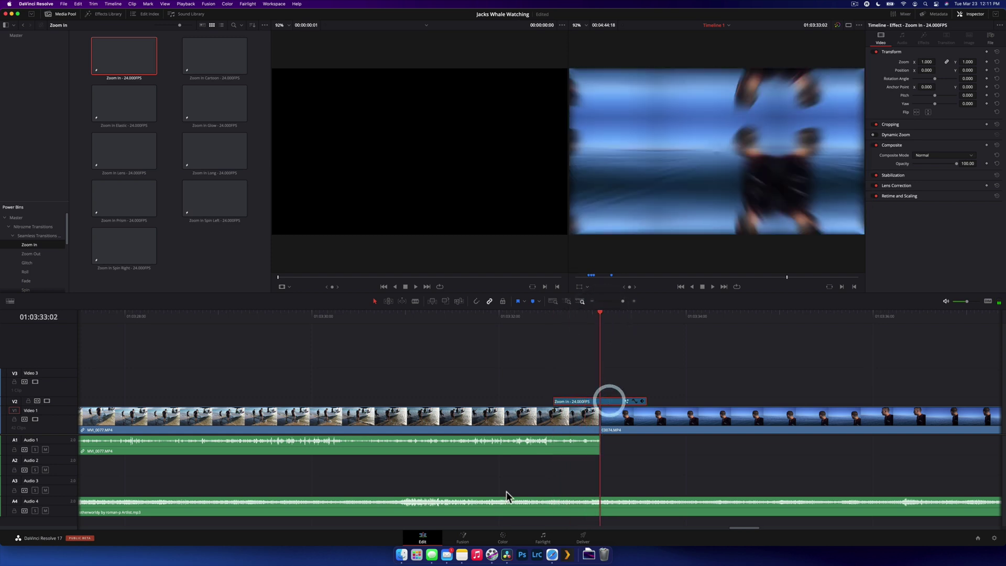
{"action": "left_click", "coordinate": [463, 537]}
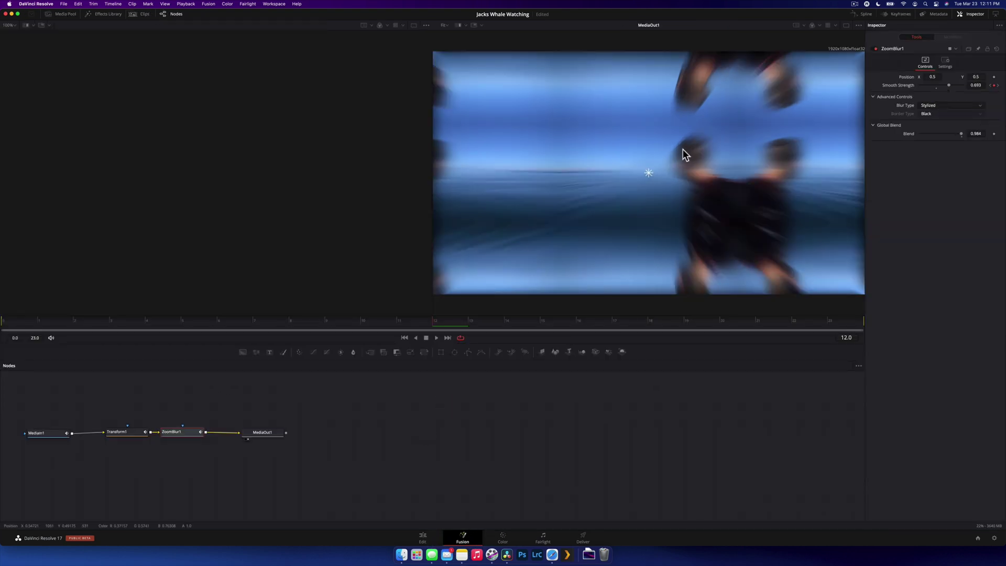
{"action": "left_click", "coordinate": [126, 432]}
{"action": "left_click_drag", "start_coordinate": [108, 332], "coordinate": [150, 322]}
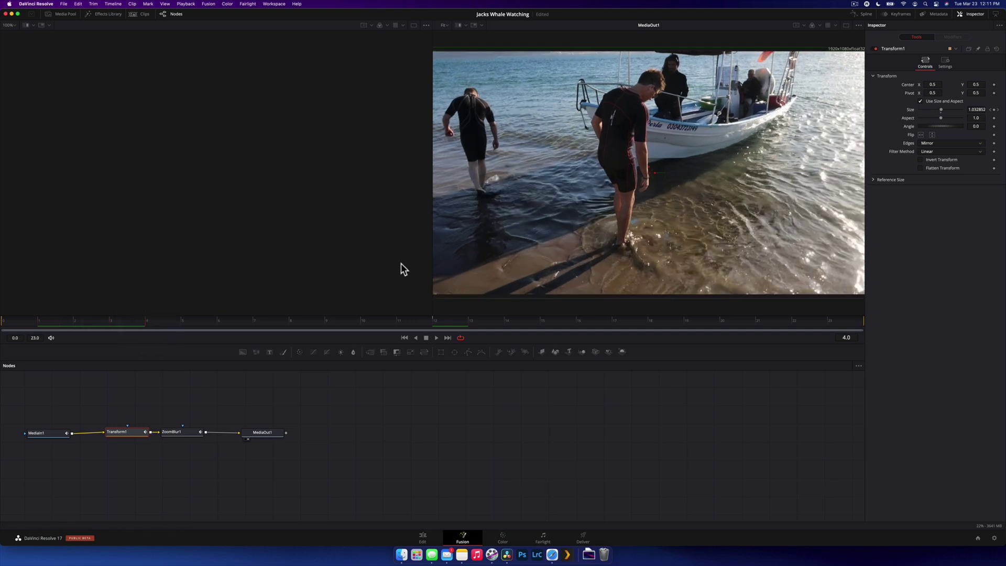
{"action": "left_click", "coordinate": [126, 433]}
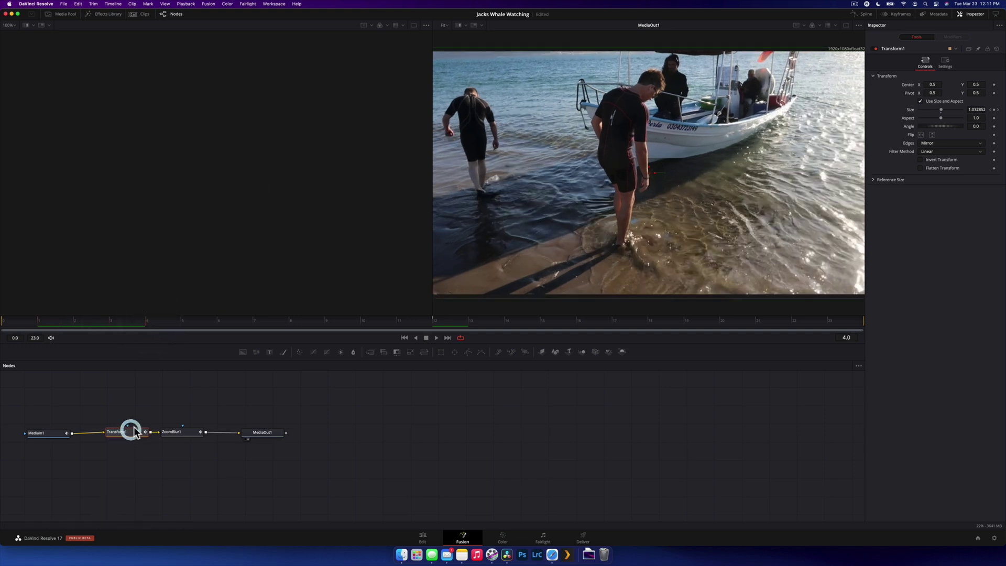
Step: Drag the Transform1 pivot up onto the boat, to about 0.791 by 0.804, then return to Edit
{"action": "left_click", "coordinate": [933, 92]}
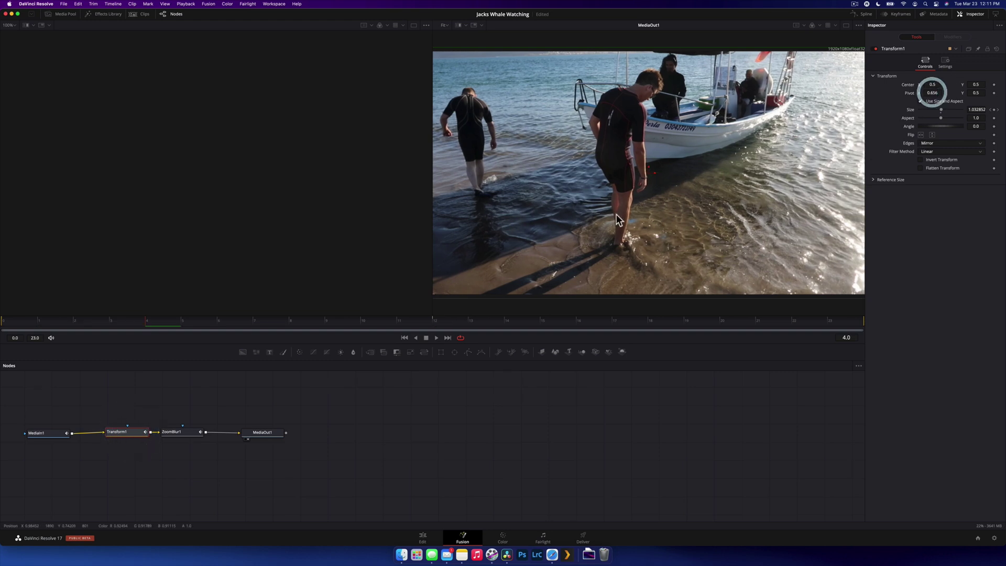
{"action": "left_click", "coordinate": [715, 174]}
{"action": "left_click_drag", "start_coordinate": [713, 174], "coordinate": [775, 103]}
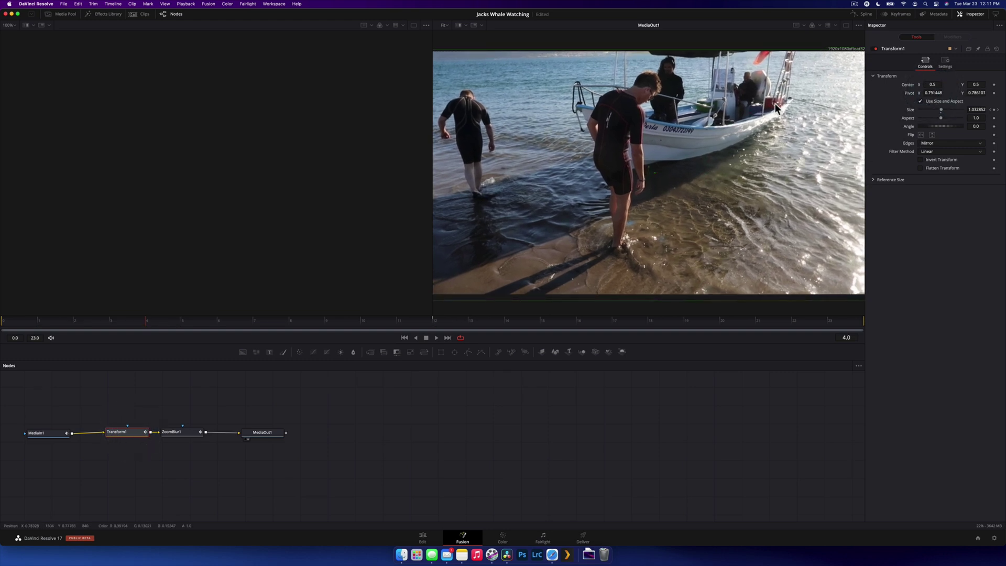
{"action": "left_click", "coordinate": [422, 537]}
Step: Play the revised Zoom In transition through the cut a couple of times
{"action": "left_click", "coordinate": [538, 317]}
{"action": "key", "text": "space"}
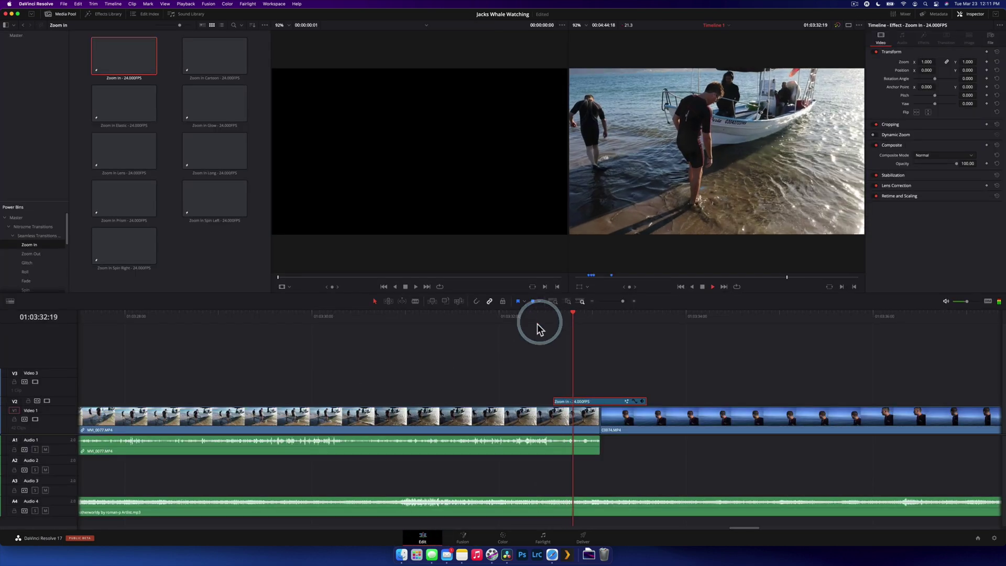
{"action": "left_click", "coordinate": [535, 317]}
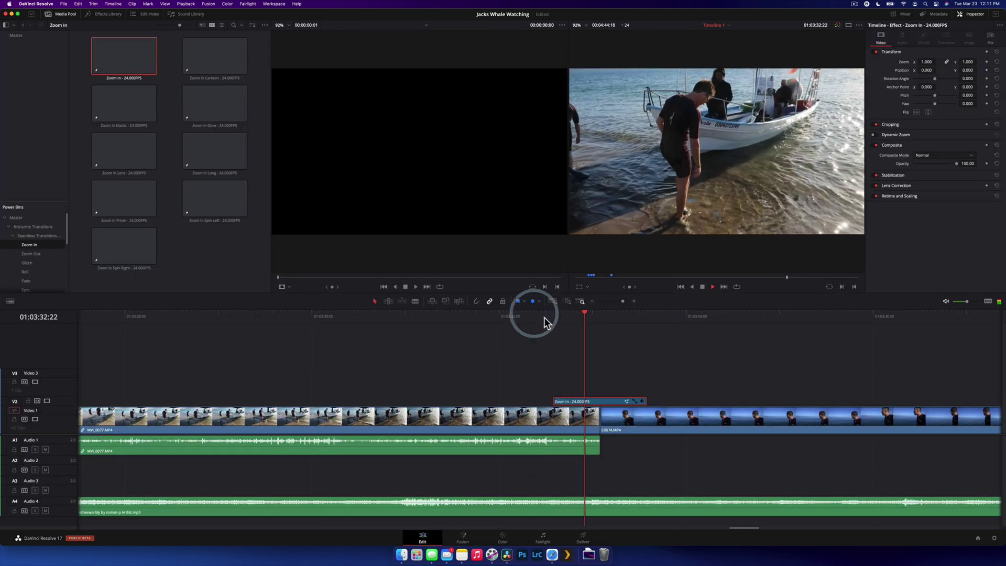
{"action": "left_click", "coordinate": [546, 317]}
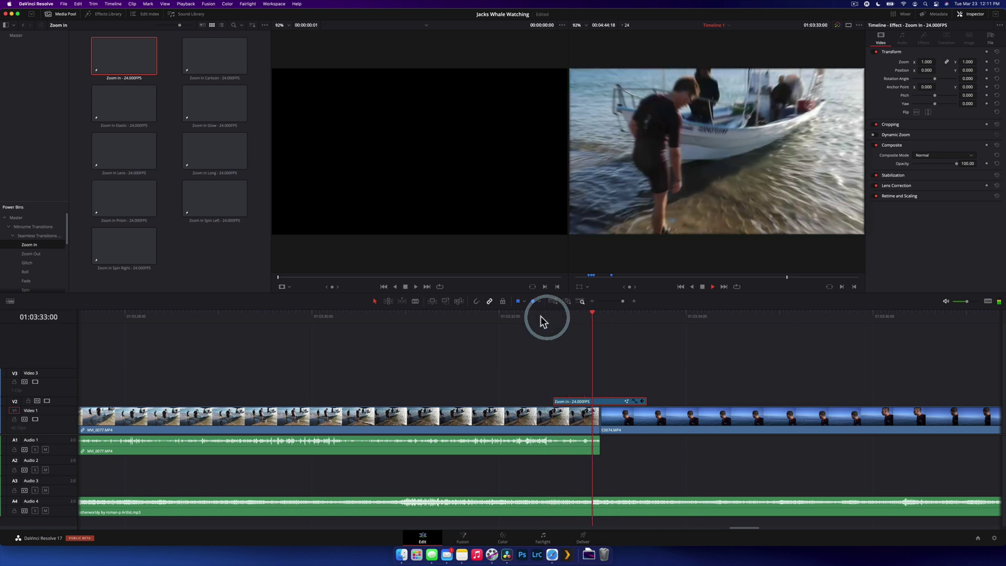
{"action": "key", "text": "space"}
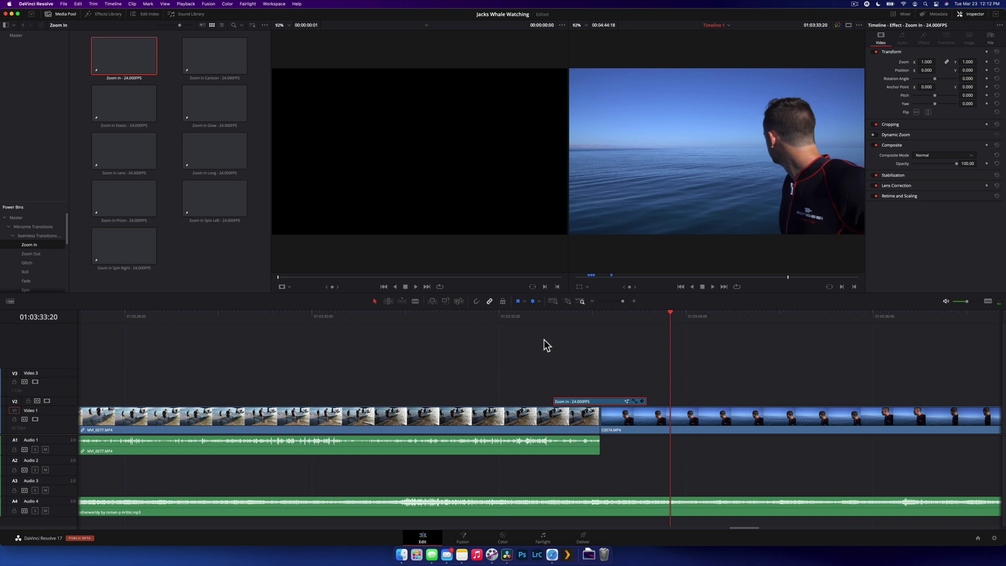
Step: Drag the Zoom In clip's left edge earlier and right edge later on V2
{"action": "left_click_drag", "start_coordinate": [555, 401], "coordinate": [469, 402]}
{"action": "left_click_drag", "start_coordinate": [645, 400], "coordinate": [723, 401]}
{"action": "left_click_drag", "start_coordinate": [708, 391], "coordinate": [725, 397]}
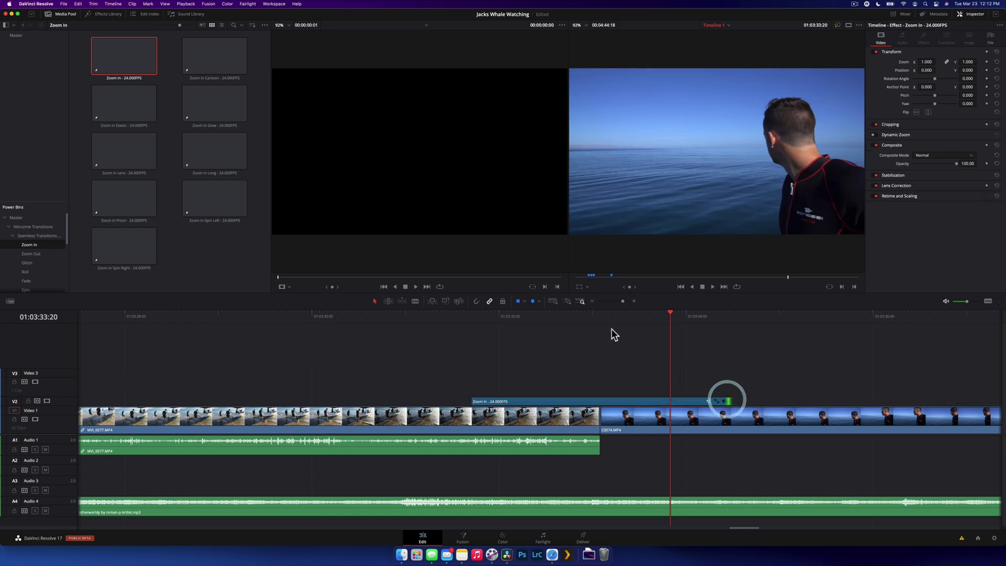
{"action": "left_click", "coordinate": [600, 315]}
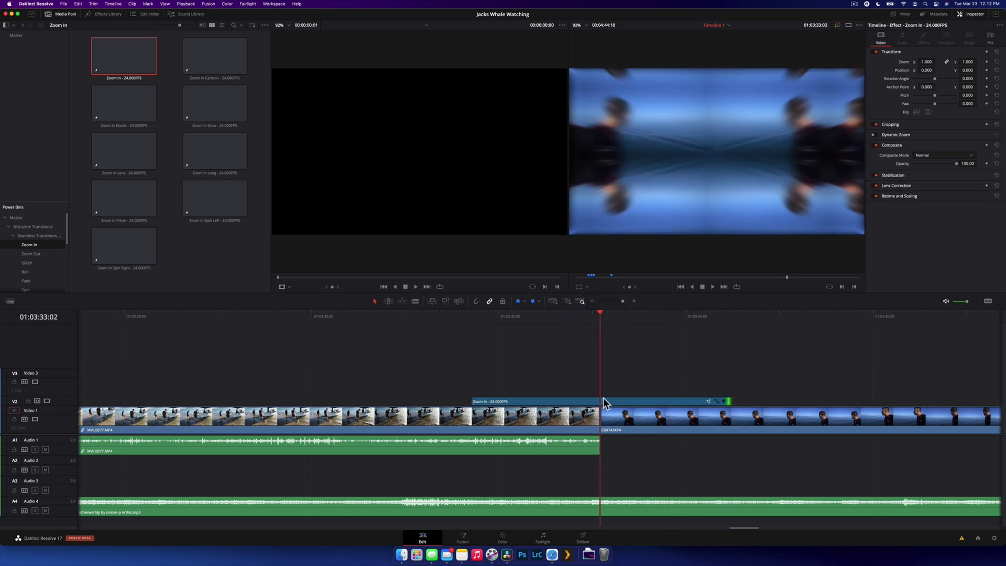
Step: Play back the lengthened Zoom In transition and reselect its effect clip
{"action": "left_click", "coordinate": [454, 317]}
{"action": "key", "text": "space"}
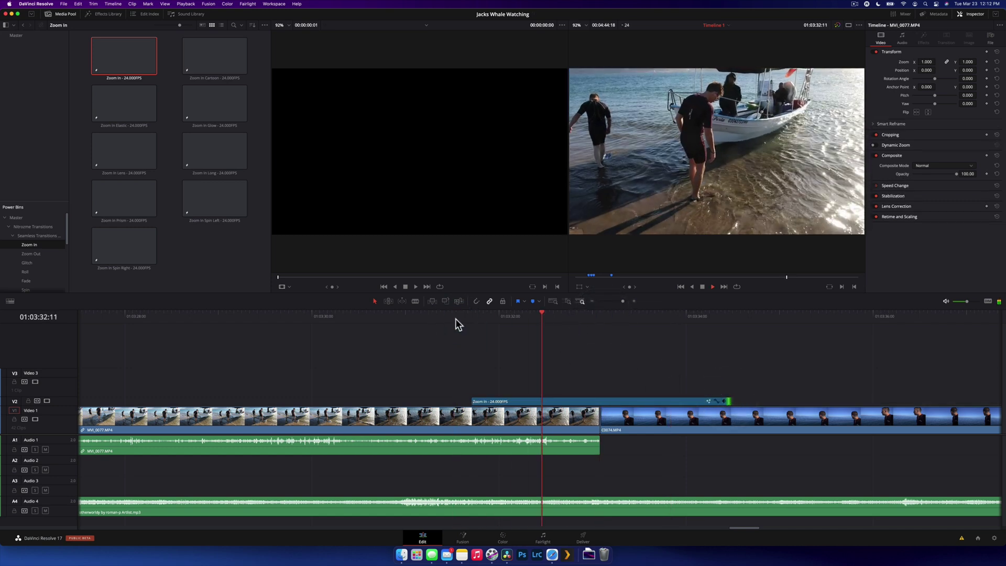
{"action": "key", "text": "space"}
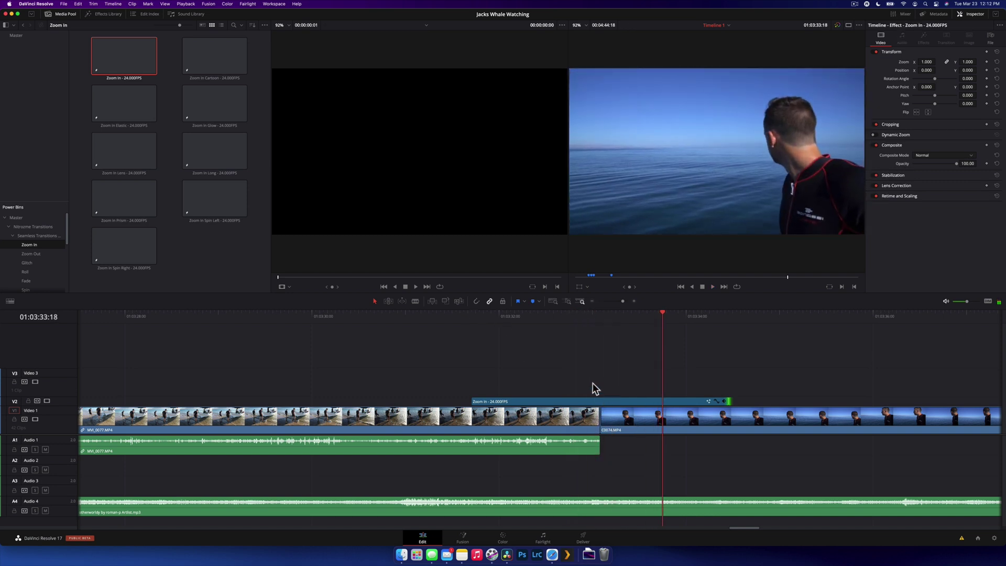
{"action": "left_click", "coordinate": [597, 317]}
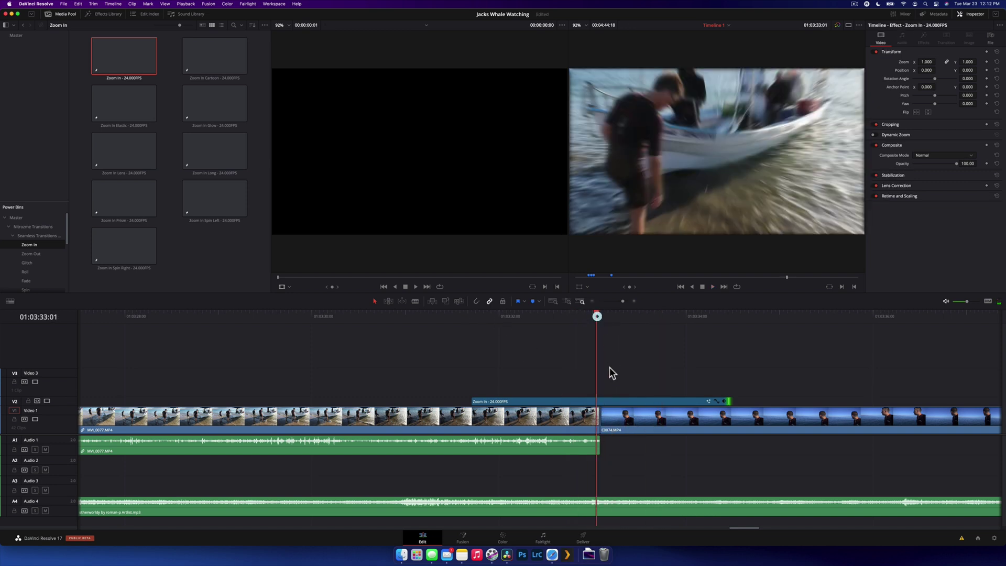
{"action": "left_click", "coordinate": [602, 398]}
Step: In Fusion's keyframe view, move ZoomBlur1's SmoothStrength keyframe earlier onto the clip start
{"action": "left_click", "coordinate": [463, 538]}
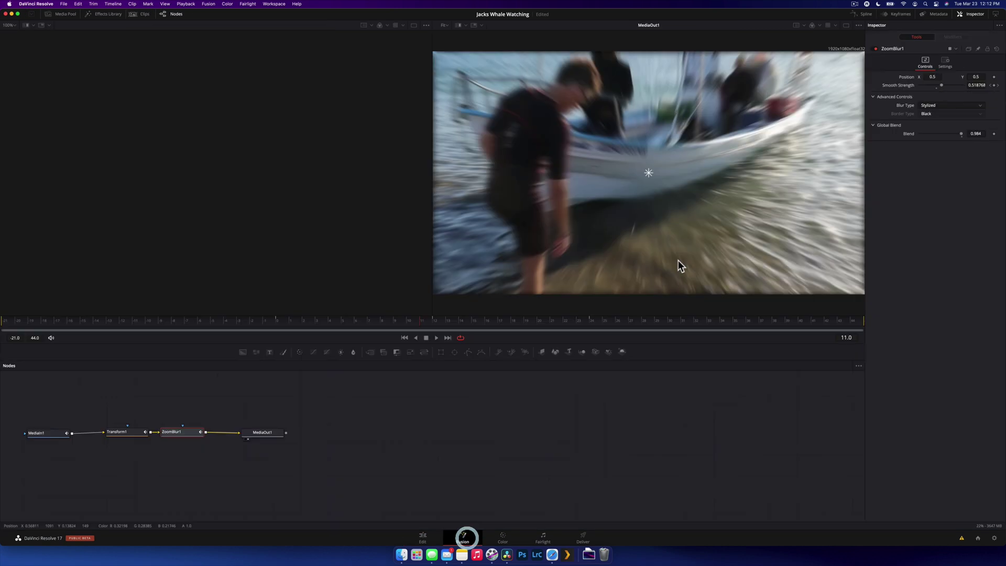
{"action": "left_click", "coordinate": [908, 12]}
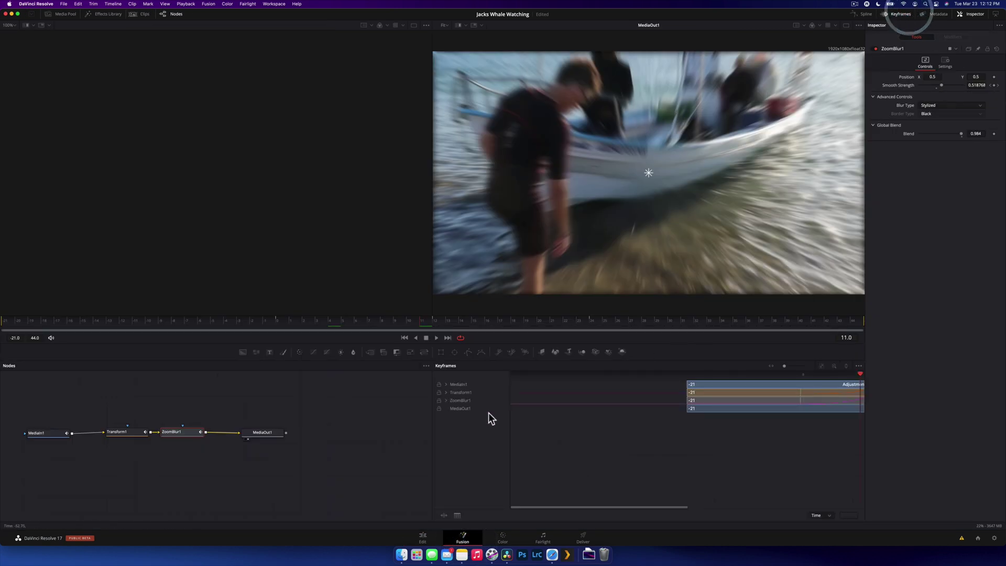
{"action": "left_click_drag", "start_coordinate": [432, 390], "coordinate": [262, 390]}
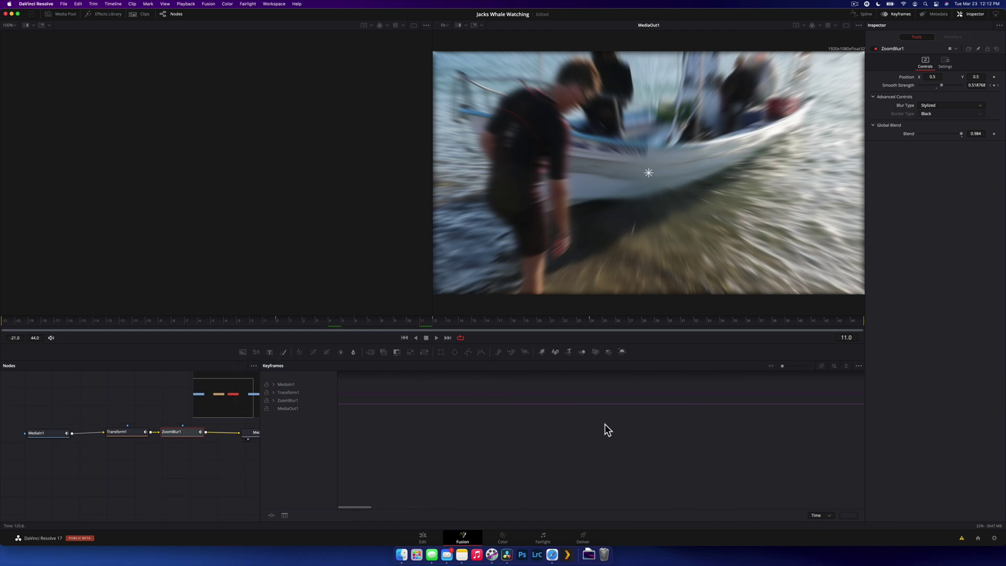
{"action": "left_click", "coordinate": [820, 366]}
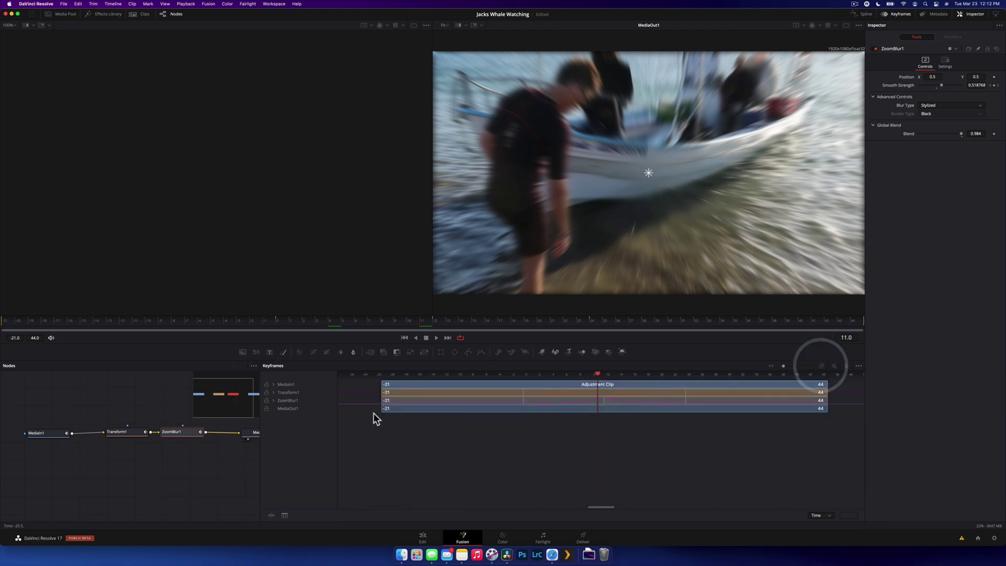
{"action": "left_click", "coordinate": [273, 392]}
{"action": "left_click", "coordinate": [273, 408]}
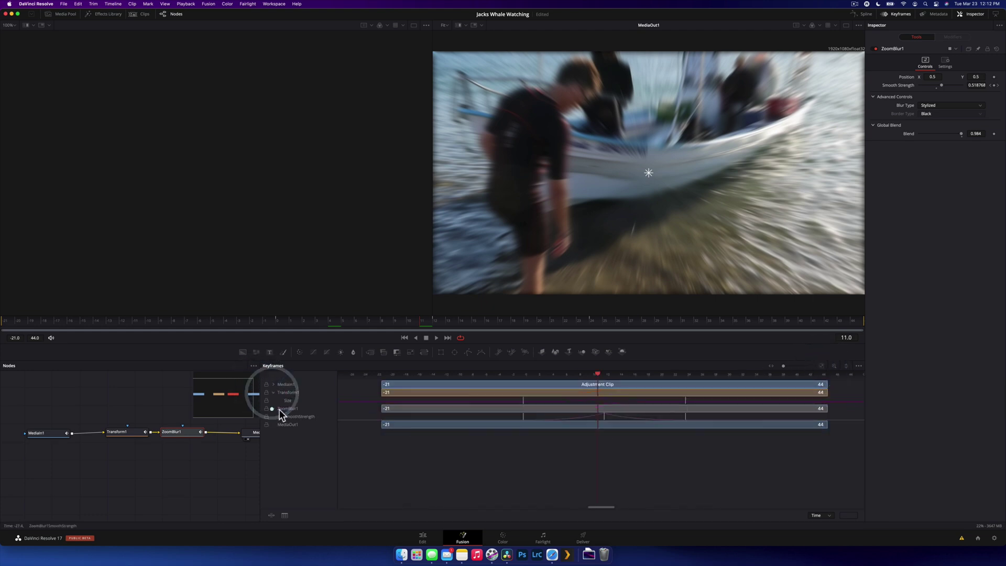
{"action": "mouse_move", "coordinate": [520, 396]}
{"action": "left_mouse_down"}
{"action": "mouse_move", "coordinate": [369, 402]}
{"action": "mouse_move", "coordinate": [382, 401]}
{"action": "left_mouse_up"}
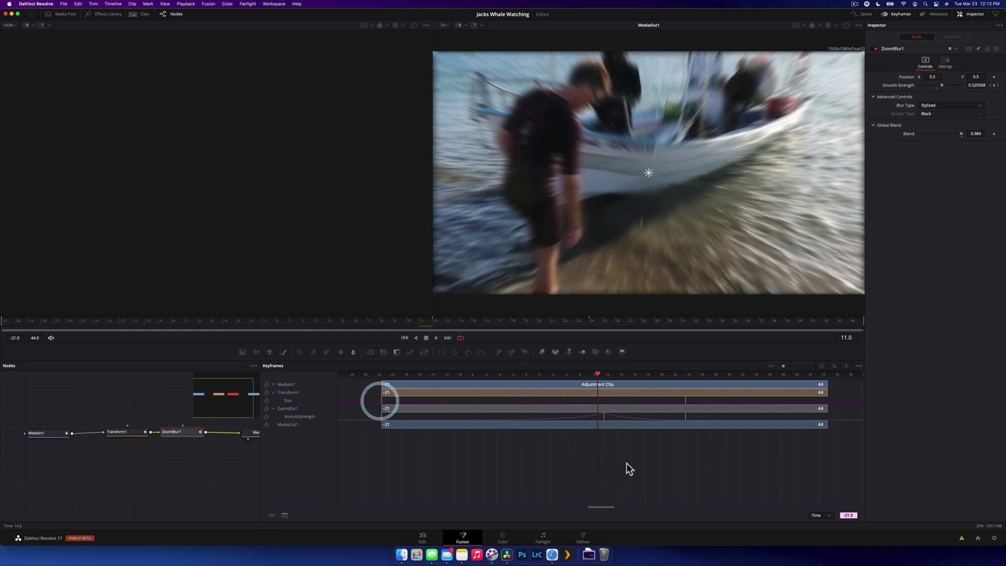
{"action": "left_click_drag", "start_coordinate": [629, 461], "coordinate": [825, 400]}
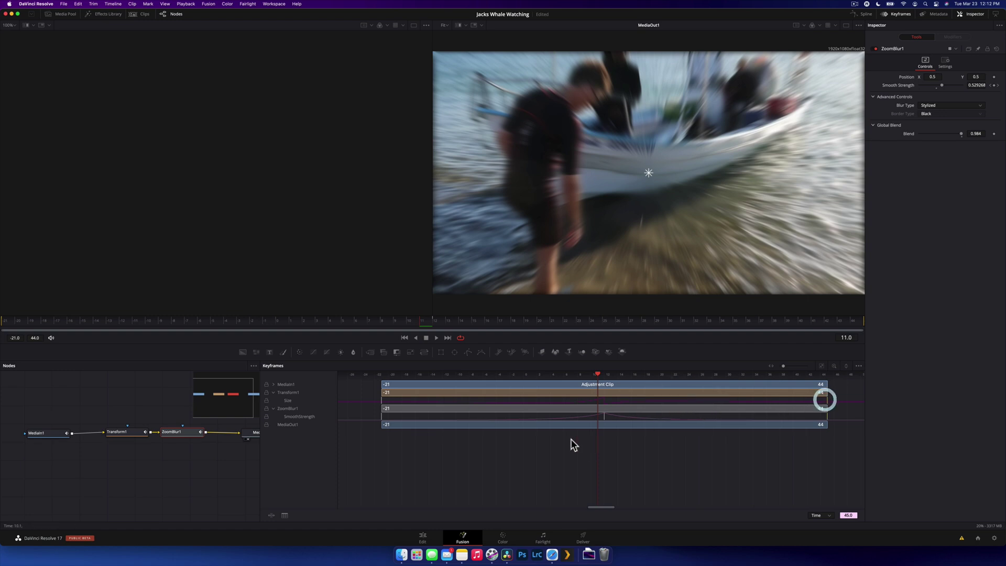
Step: Preview the Zoom In transition over the cut, then return to the Seamless Transitions folders
{"action": "left_click", "coordinate": [424, 537]}
{"action": "left_click", "coordinate": [422, 321]}
{"action": "key", "text": "space"}
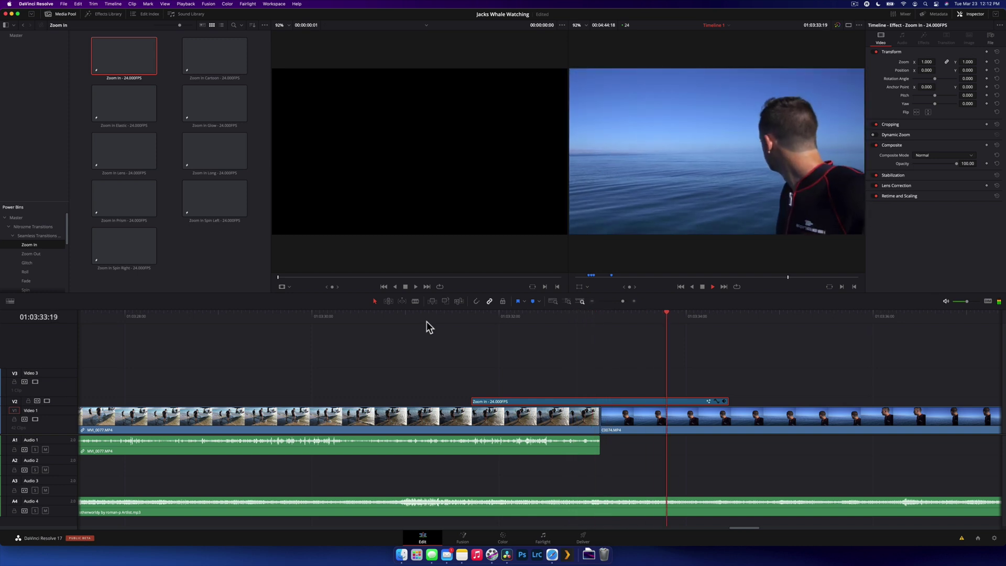
{"action": "left_click", "coordinate": [452, 315]}
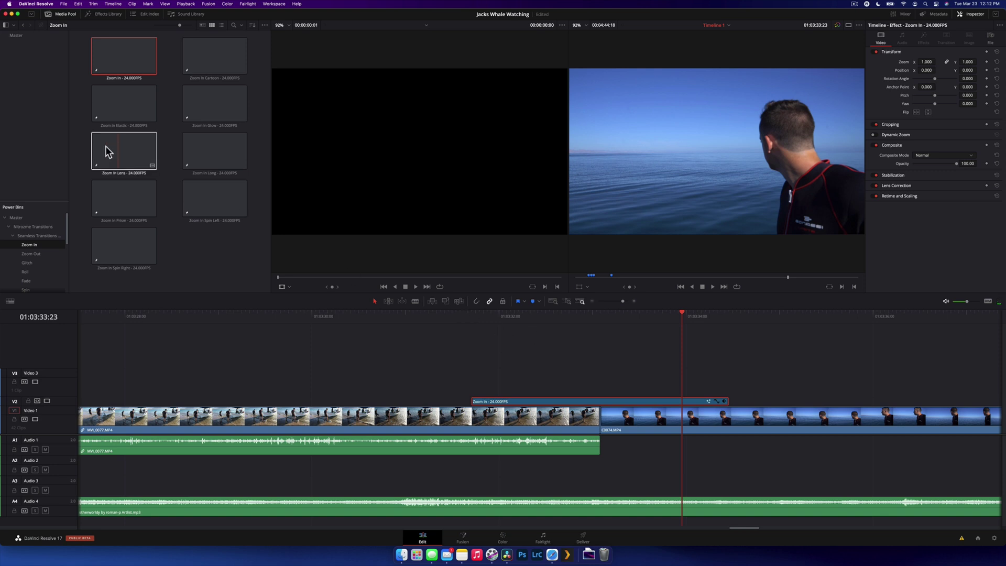
{"action": "left_click", "coordinate": [23, 25]}
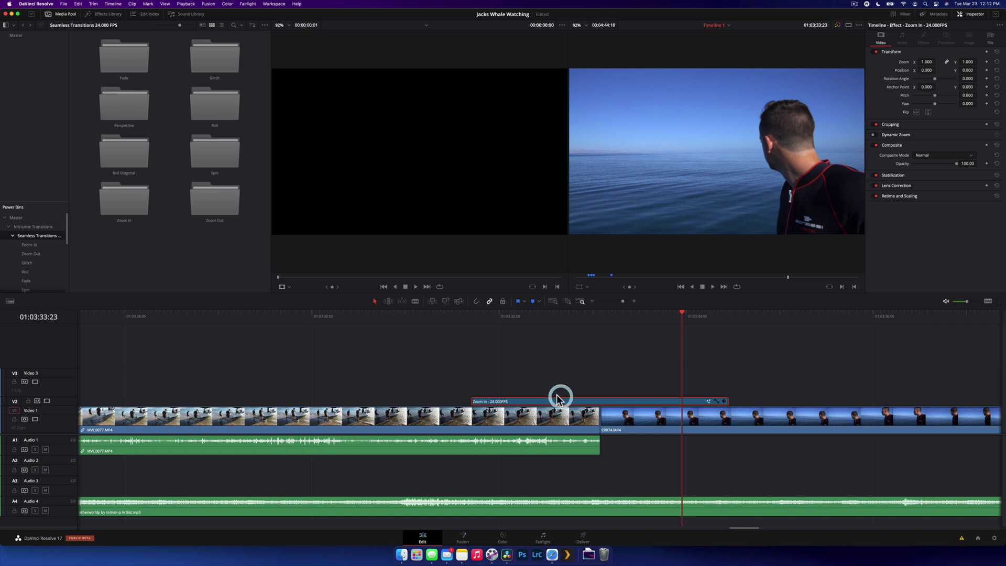
Step: Delete the Zoom In clip and place VHS_03 from Glitch > VHS over the cut
{"action": "key", "text": "Delete"}
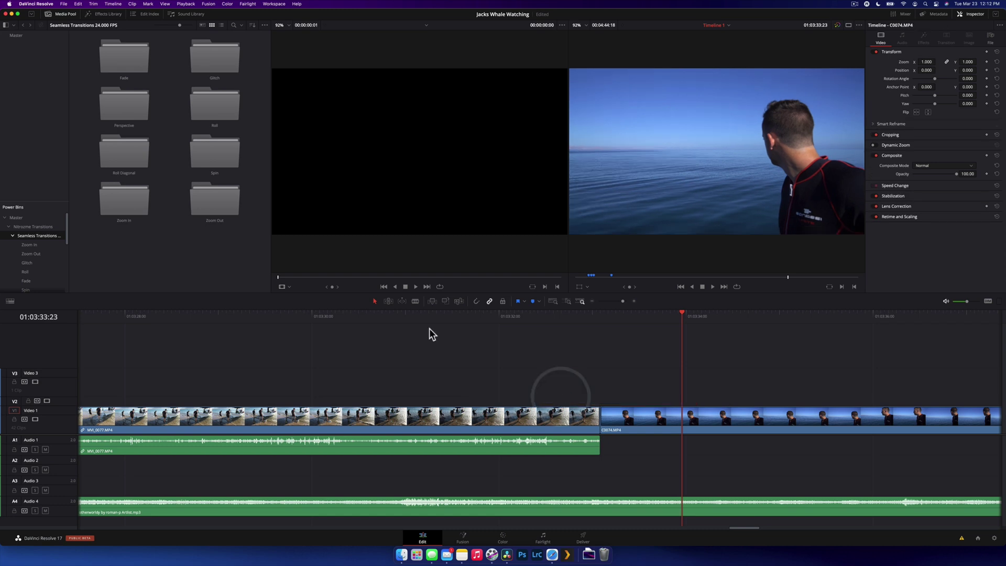
{"action": "left_click", "coordinate": [22, 24]}
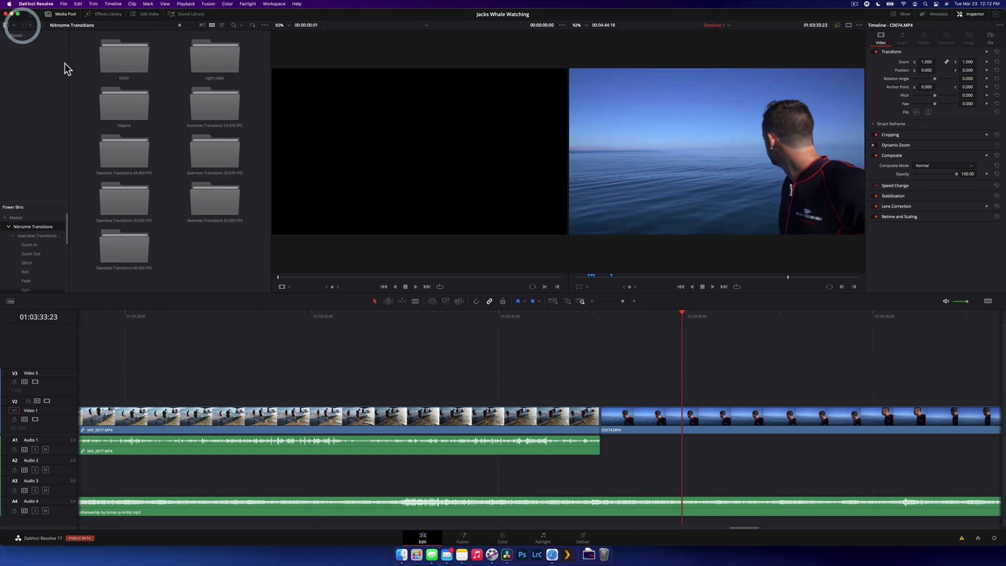
{"action": "double_click", "coordinate": [139, 49]}
{"action": "double_click", "coordinate": [222, 55]}
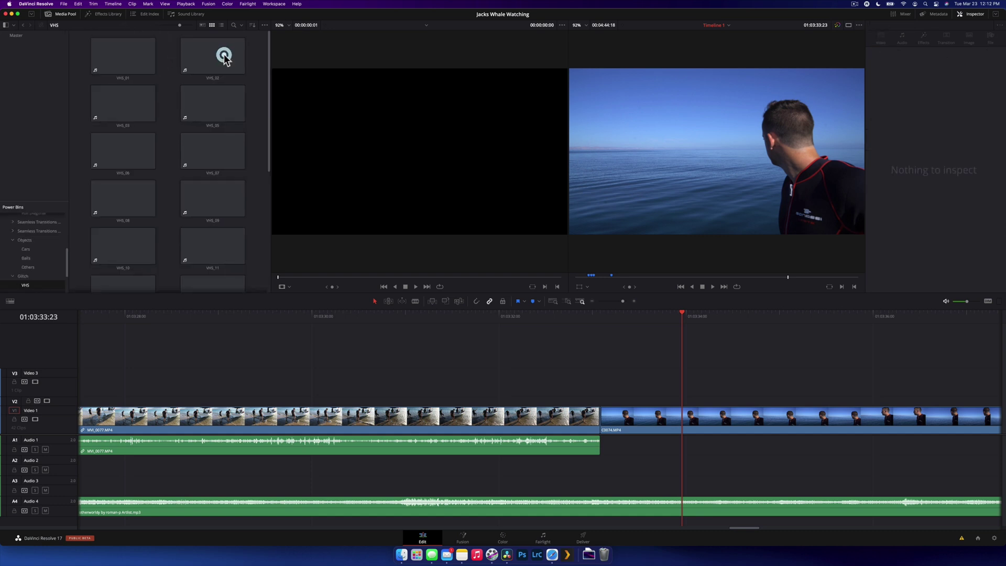
{"action": "left_click", "coordinate": [213, 68]}
{"action": "double_click", "coordinate": [138, 99]}
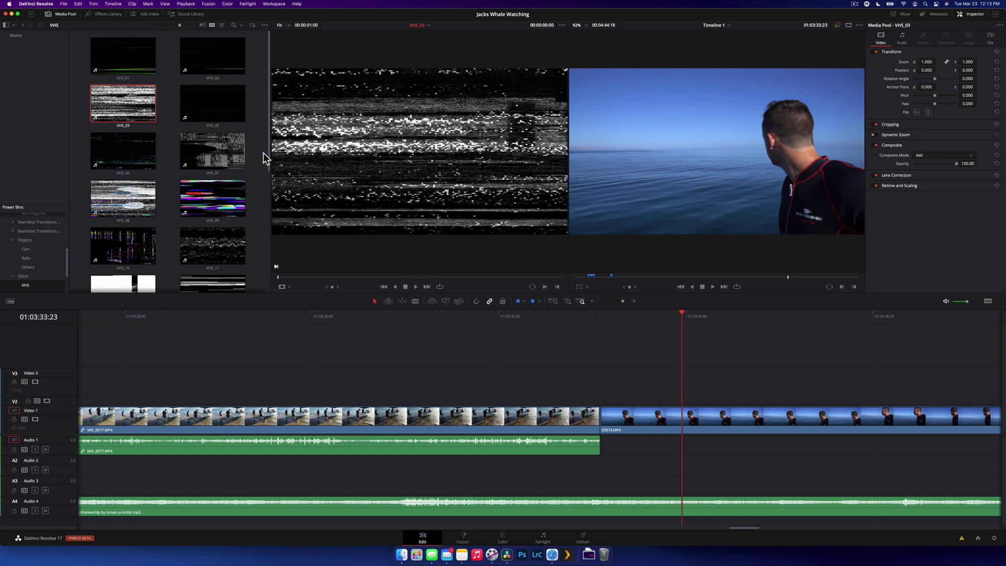
{"action": "left_click_drag", "start_coordinate": [358, 173], "coordinate": [605, 404]}
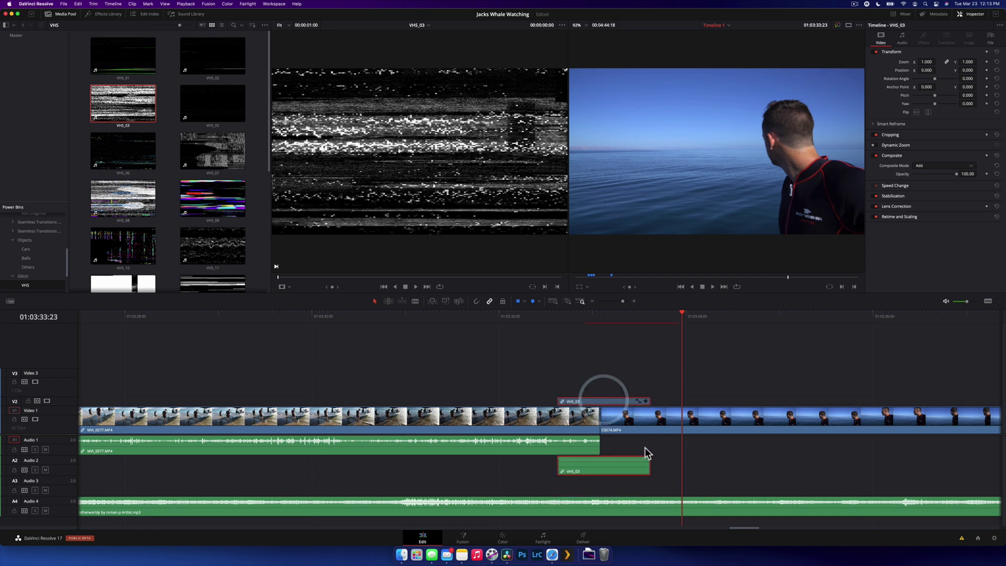
Step: Remove VHS_03's audio, nudge the clip slightly earlier, and play the overlay back
{"action": "left_click", "coordinate": [628, 469]}
{"action": "key", "text": "BackSpace"}
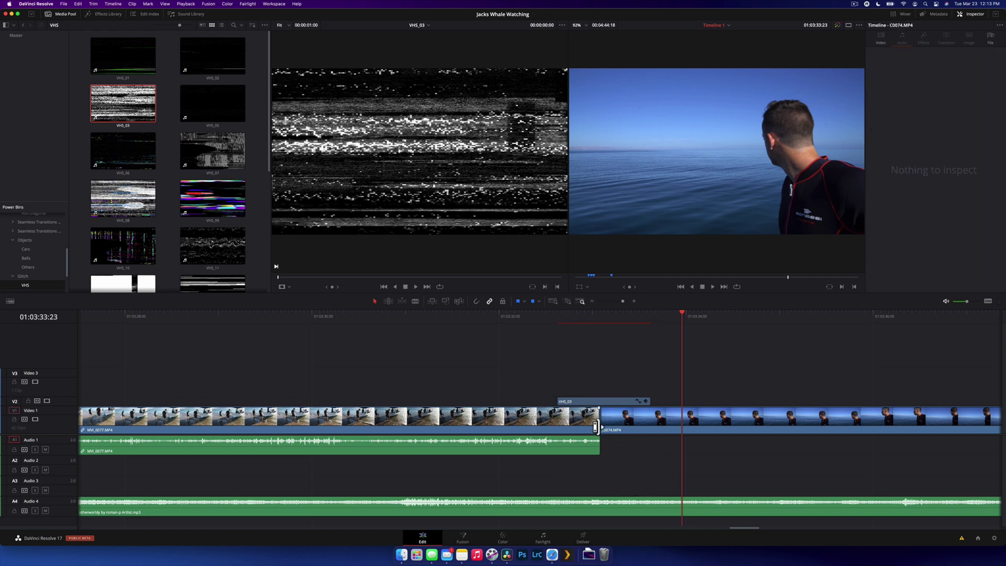
{"action": "left_click_drag", "start_coordinate": [614, 406], "coordinate": [607, 406]}
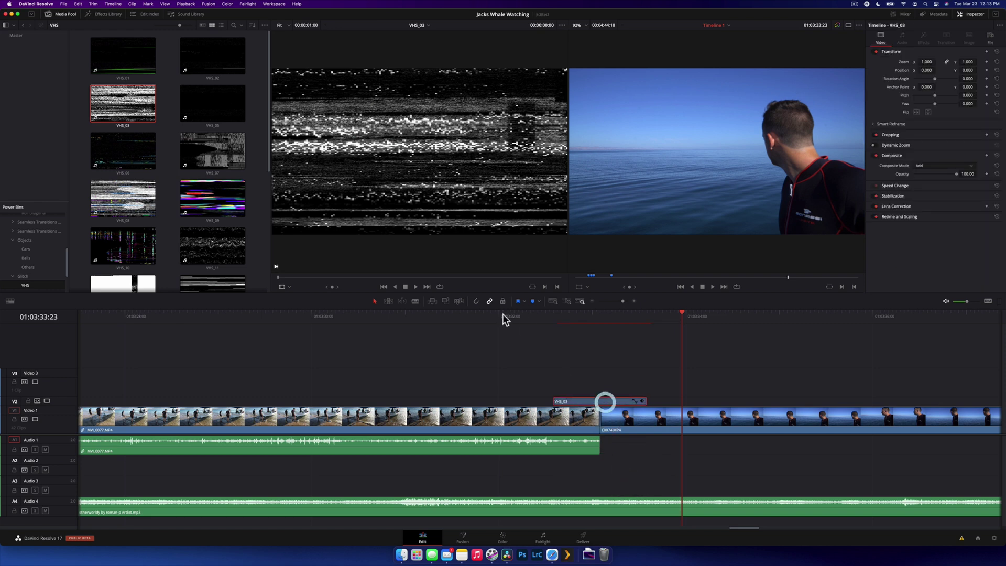
{"action": "left_click", "coordinate": [521, 316]}
{"action": "key", "text": "space"}
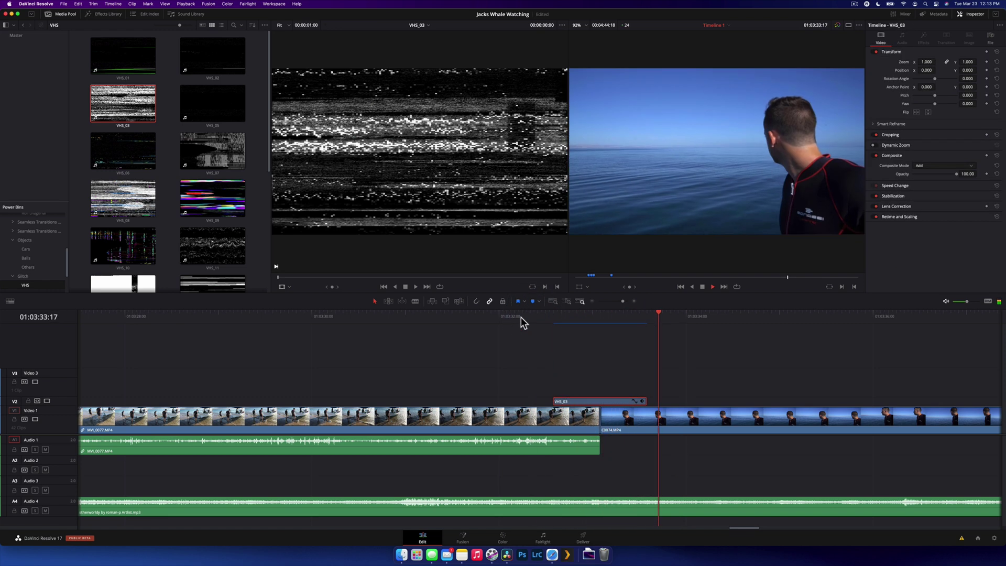
{"action": "left_click", "coordinate": [558, 310]}
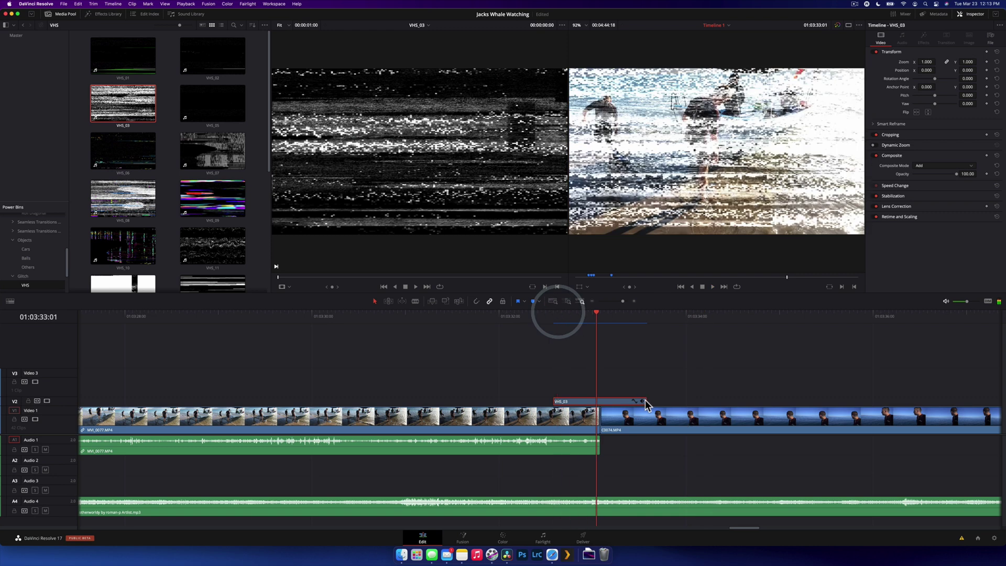
Step: Trim the end of VHS_03 shorter and replay the overlay from before the cut
{"action": "left_click_drag", "start_coordinate": [647, 401], "coordinate": [595, 401]}
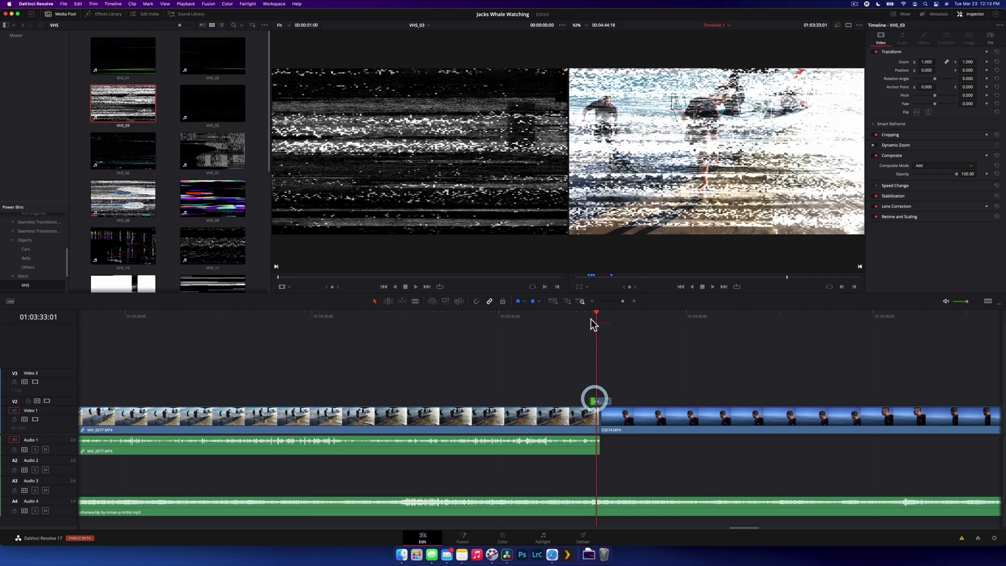
{"action": "left_click", "coordinate": [582, 316]}
{"action": "key", "text": "space"}
{"action": "left_click", "coordinate": [580, 316]}
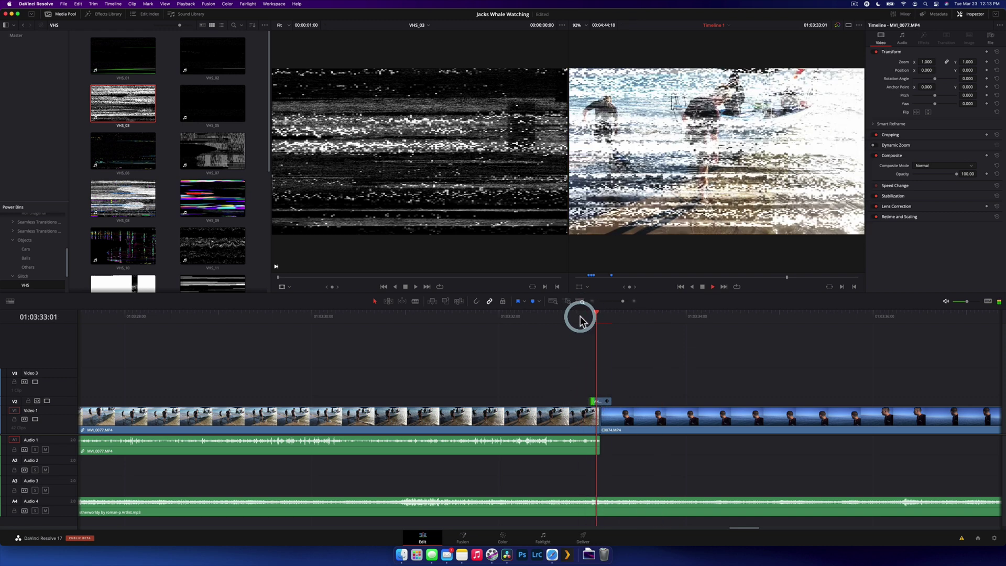
{"action": "key", "text": "space"}
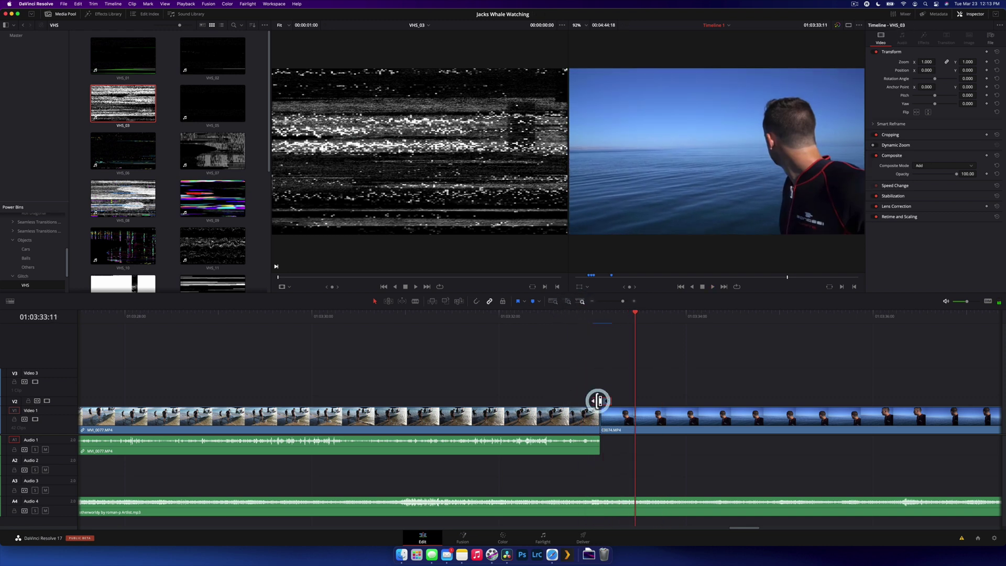
{"action": "scroll", "coordinate": [191, 219], "scroll_direction": "down", "scroll_amount": 5}
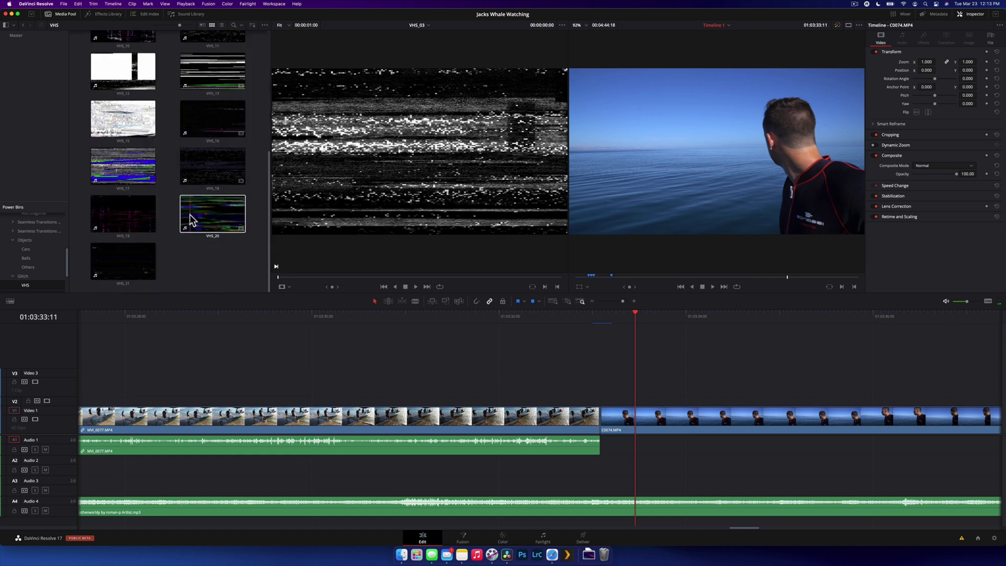
{"action": "scroll", "coordinate": [191, 219], "scroll_direction": "up", "scroll_amount": 5}
Step: Place GLITCH_07 from Bad Signal over the cut, delete its audio, and trim its start
{"action": "left_click", "coordinate": [24, 25]}
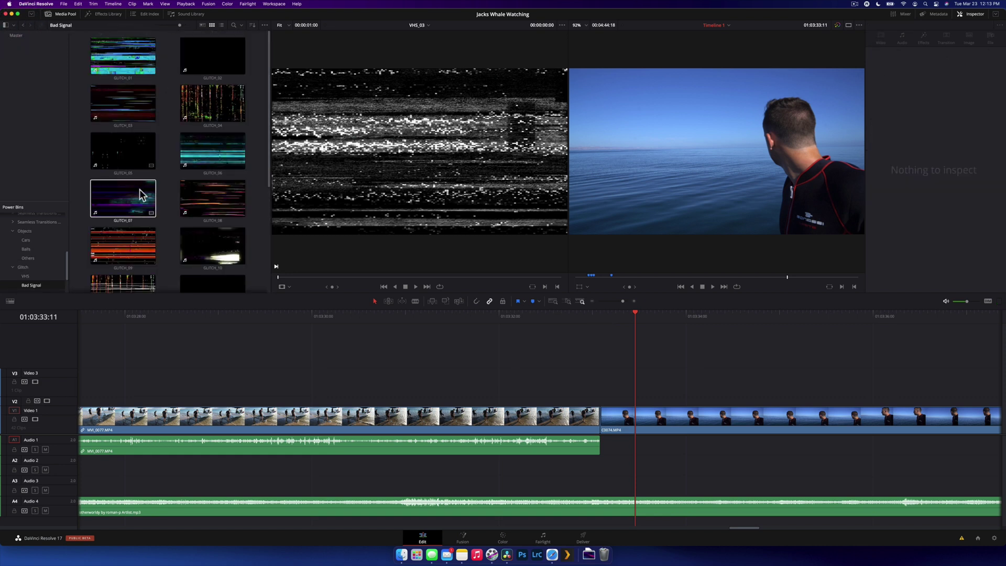
{"action": "left_click_drag", "start_coordinate": [123, 198], "coordinate": [557, 402]}
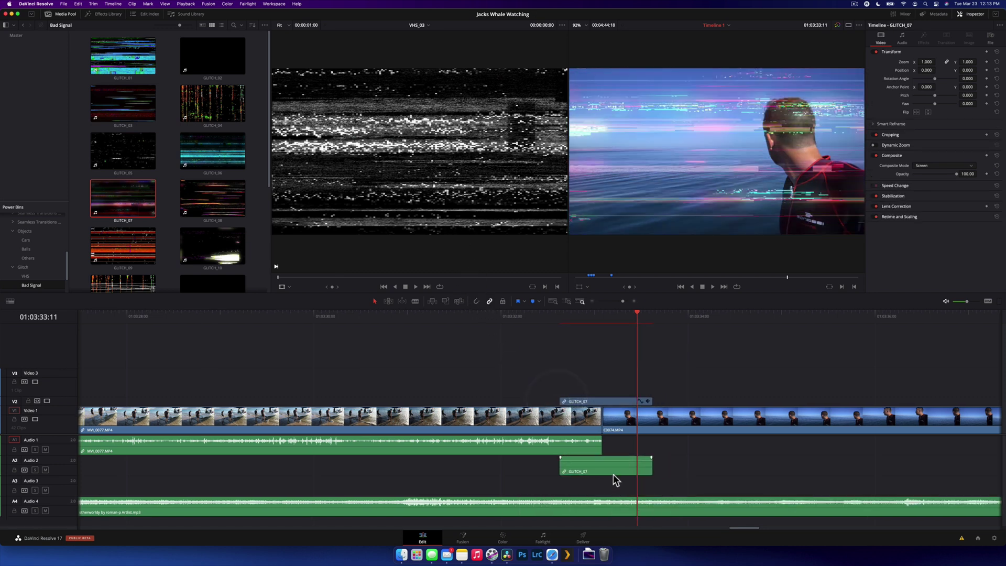
{"action": "left_click", "coordinate": [612, 473]}
{"action": "key", "text": "Delete"}
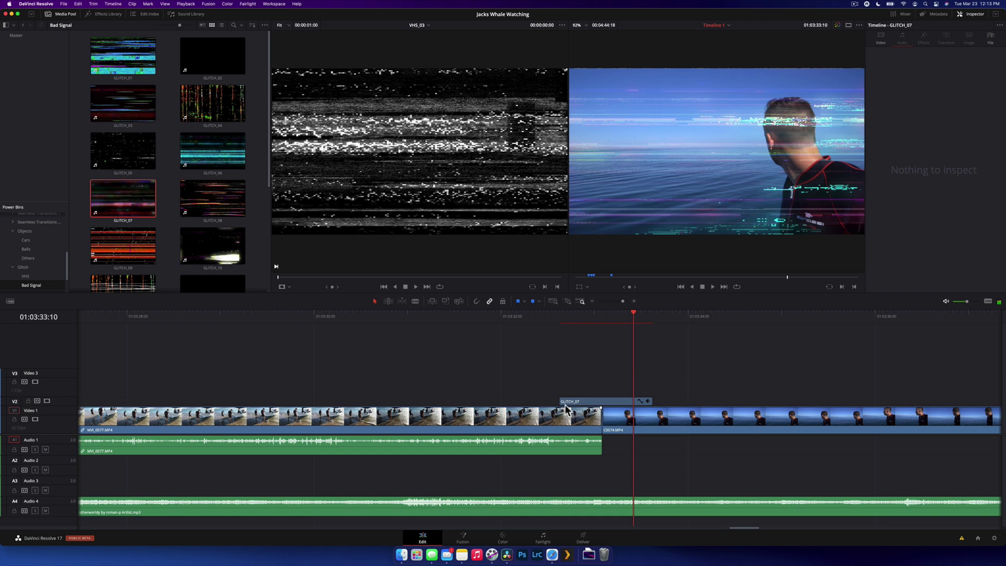
{"action": "left_click_drag", "start_coordinate": [562, 402], "coordinate": [611, 402]}
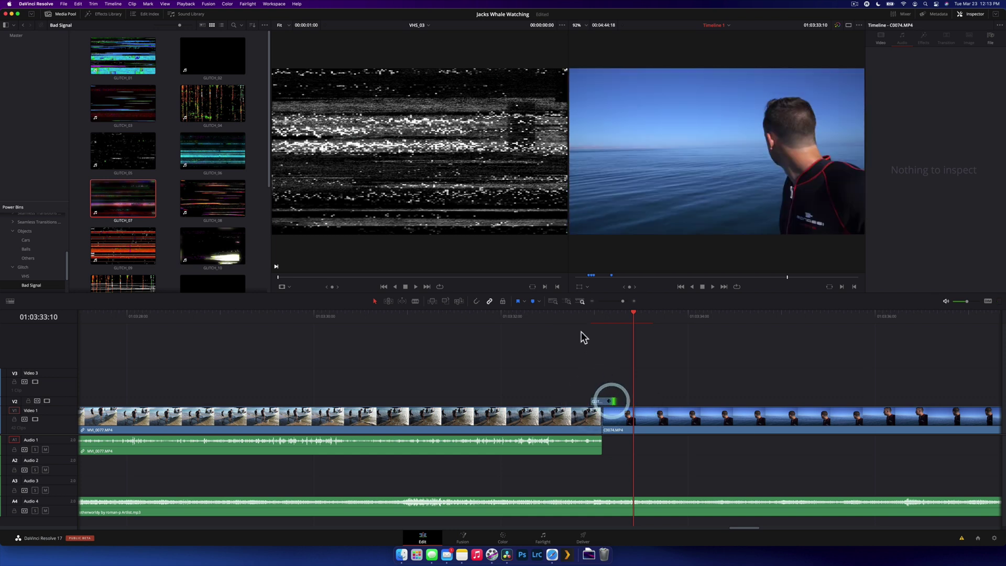
Step: Play back the GLITCH_07 overlay at the cut, then select the C0074 clip
{"action": "left_click", "coordinate": [579, 320]}
{"action": "key", "text": "space"}
{"action": "left_click", "coordinate": [583, 322]}
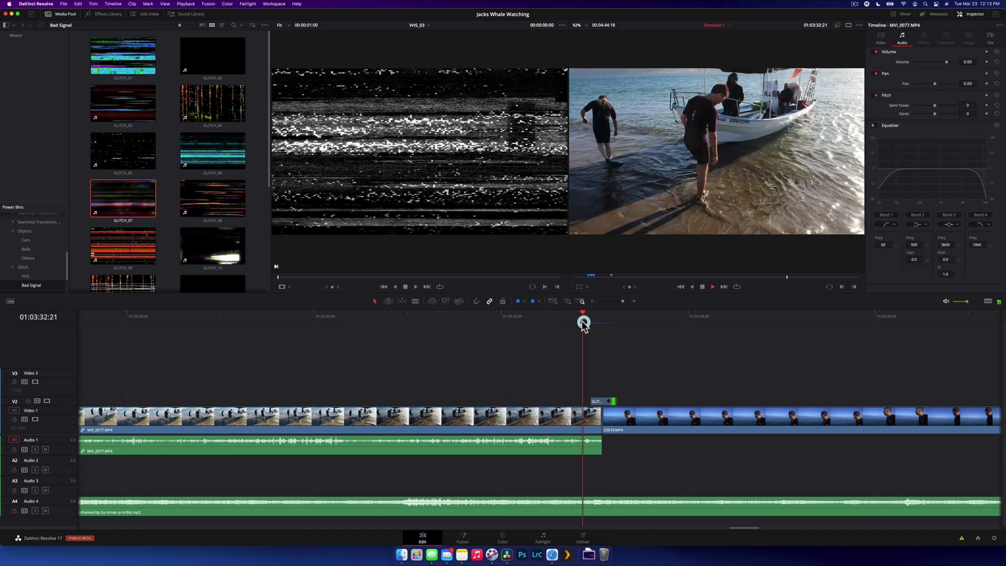
{"action": "left_click", "coordinate": [596, 370]}
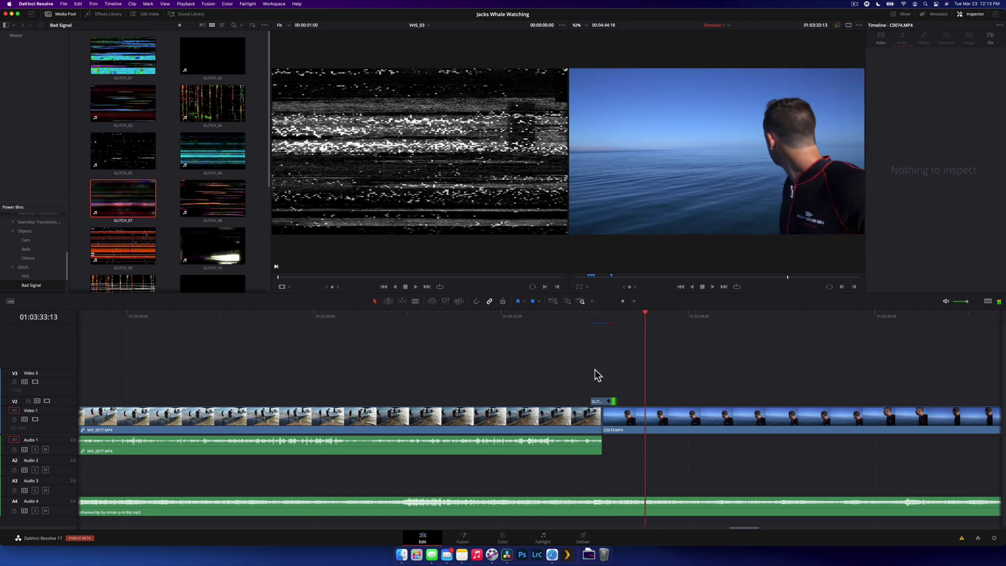
{"action": "left_click", "coordinate": [596, 401]}
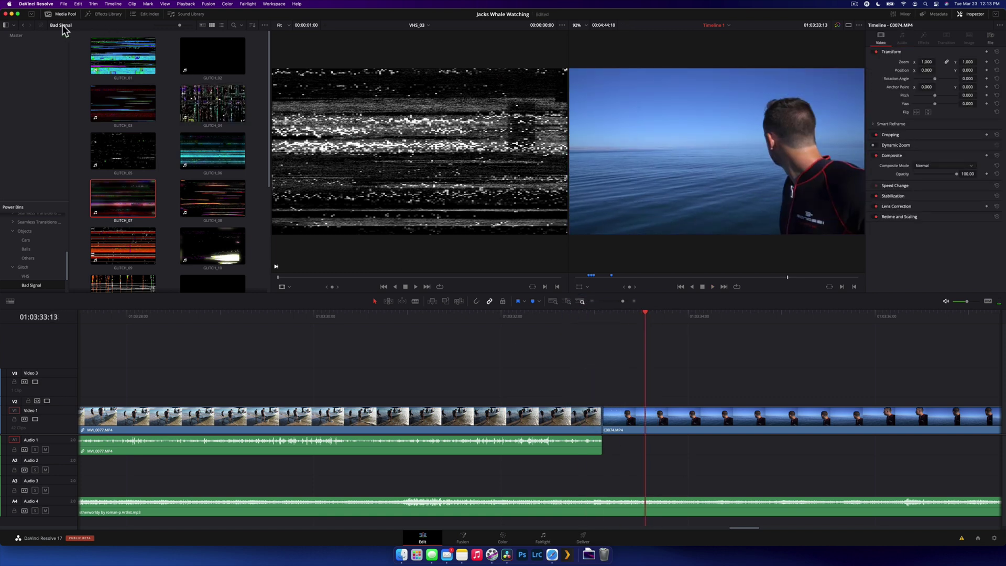
Step: Place Ambulance Right from Objects > Cars over the cut and delete its audio
{"action": "left_click", "coordinate": [23, 25]}
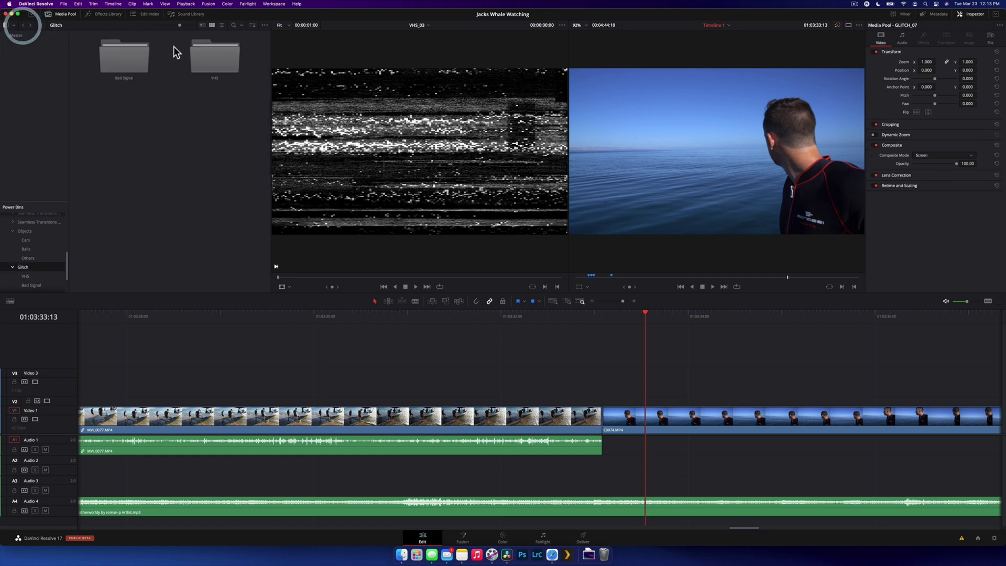
{"action": "left_click", "coordinate": [23, 24]}
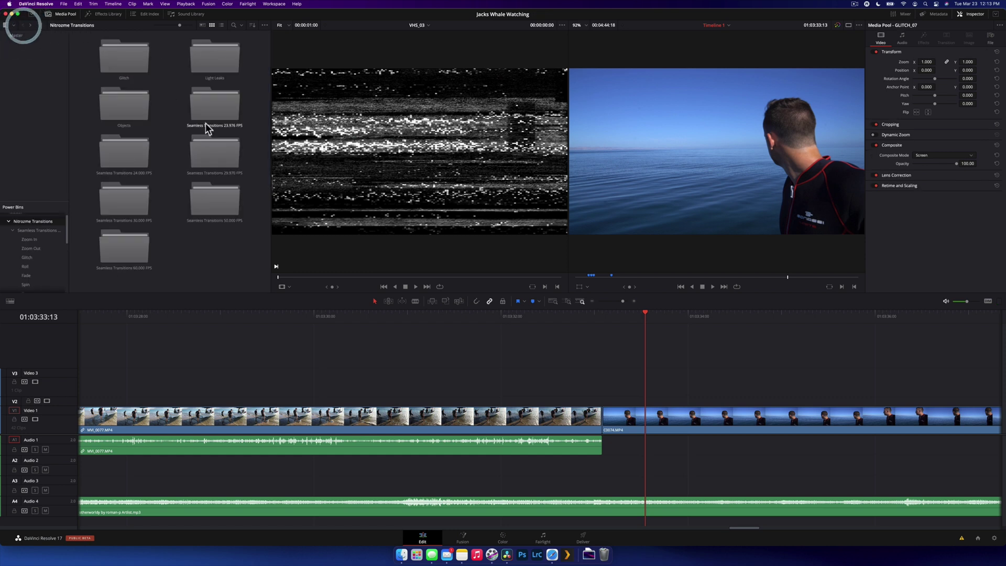
{"action": "double_click", "coordinate": [122, 107]}
{"action": "double_click", "coordinate": [208, 65]}
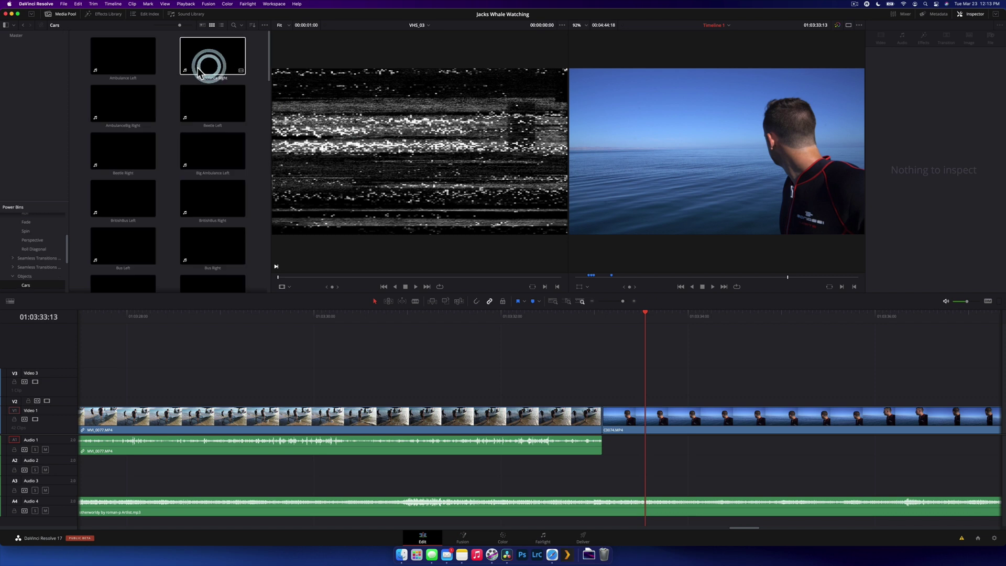
{"action": "left_click_drag", "start_coordinate": [219, 65], "coordinate": [561, 408]}
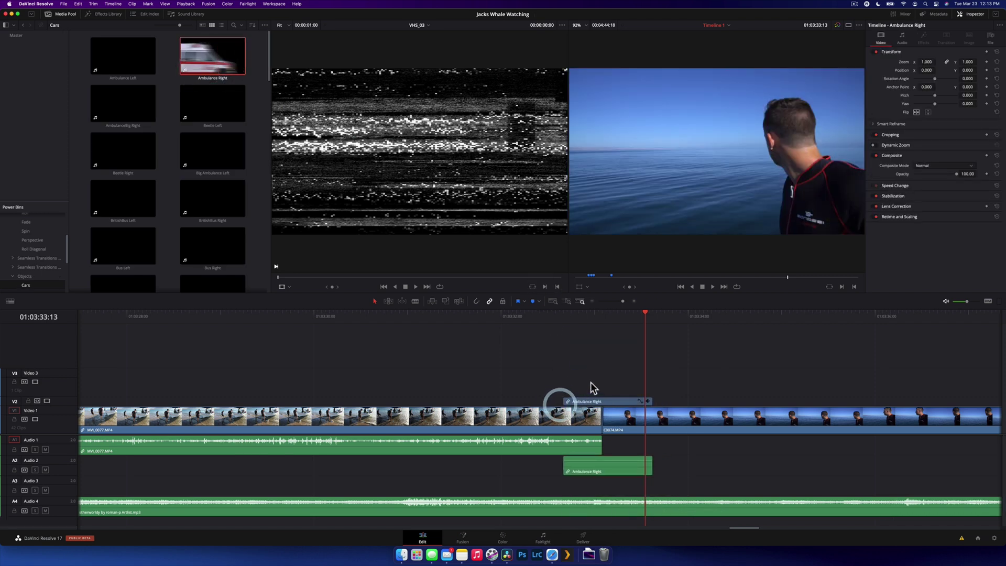
{"action": "left_click", "coordinate": [593, 473], "text": "alt"}
{"action": "key", "text": "Delete"}
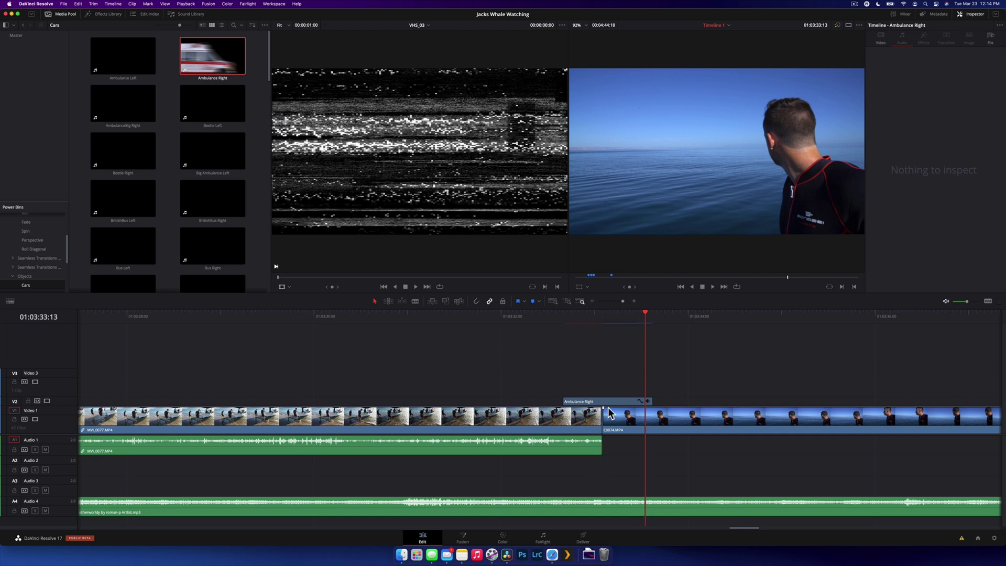
Step: Preview the Ambulance Right overlay at the cut, then delete it from V2
{"action": "left_click", "coordinate": [557, 317]}
{"action": "key", "text": "space"}
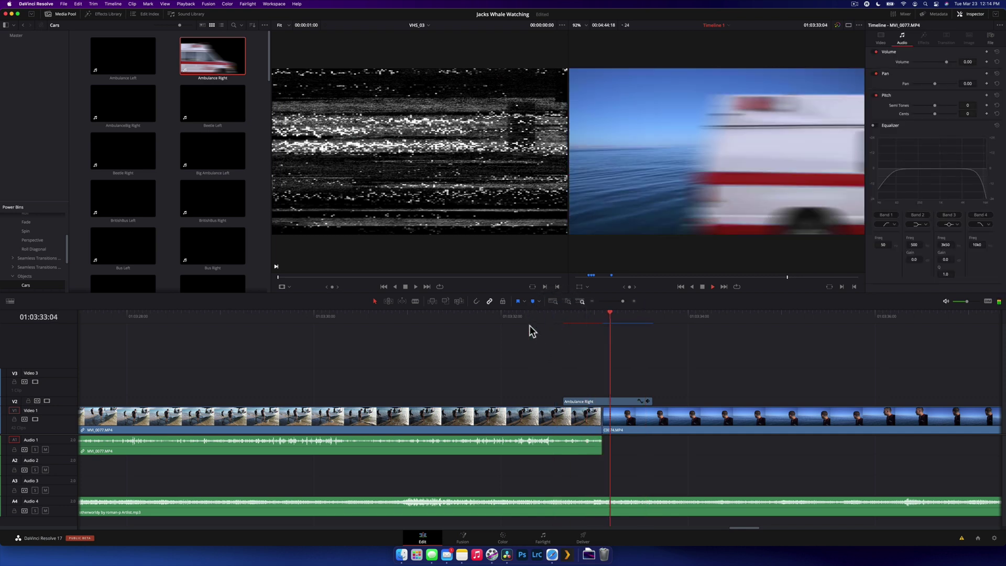
{"action": "left_click", "coordinate": [553, 316]}
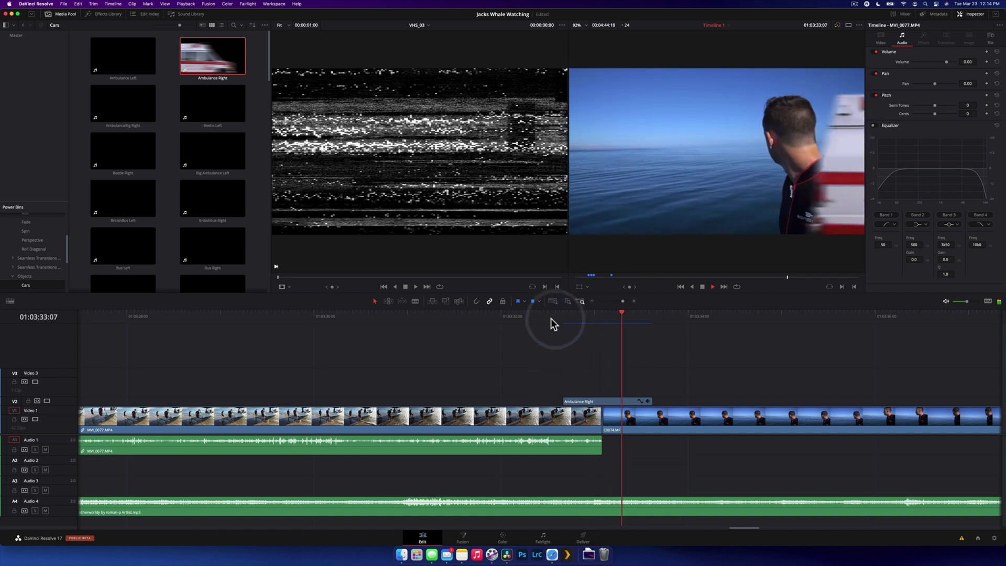
{"action": "key", "text": "space"}
{"action": "left_click", "coordinate": [597, 404]}
{"action": "key", "text": "BackSpace"}
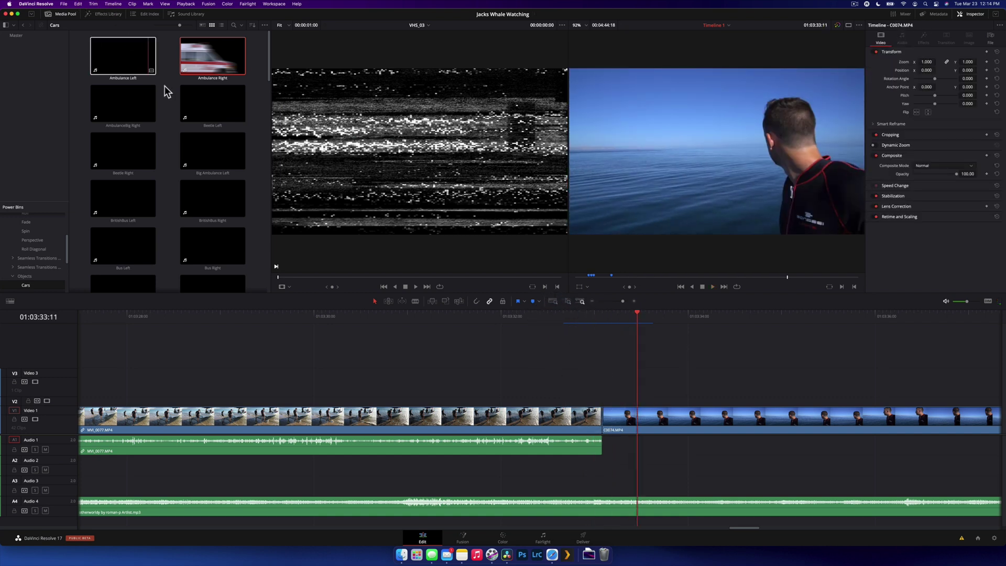
Step: Place Yacht Left from Objects > Others over the cut, preview it, then delete it
{"action": "scroll", "coordinate": [172, 128], "scroll_direction": "down", "scroll_amount": 10}
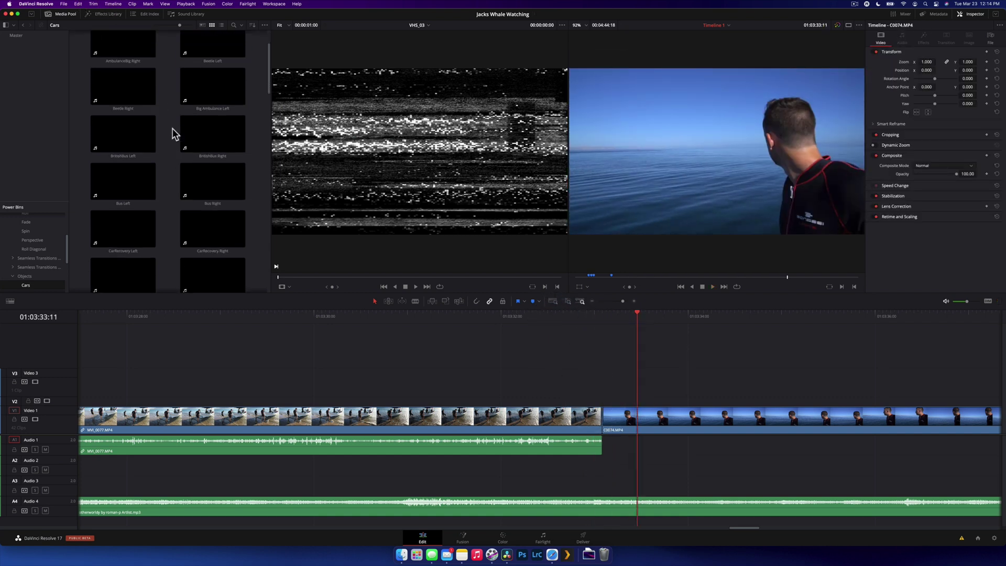
{"action": "left_click", "coordinate": [23, 25]}
{"action": "double_click", "coordinate": [121, 99]}
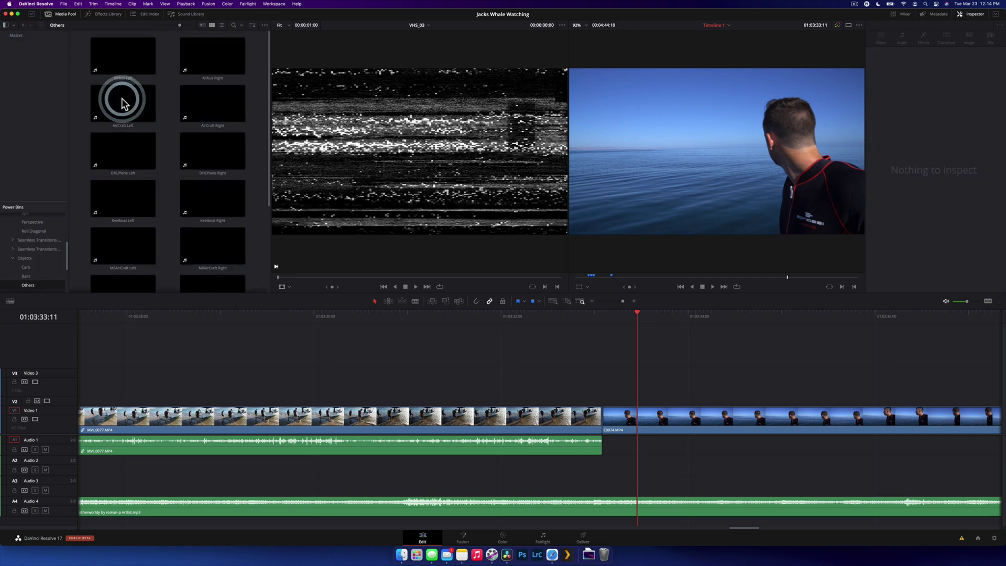
{"action": "scroll", "coordinate": [122, 99], "scroll_direction": "down", "scroll_amount": 3}
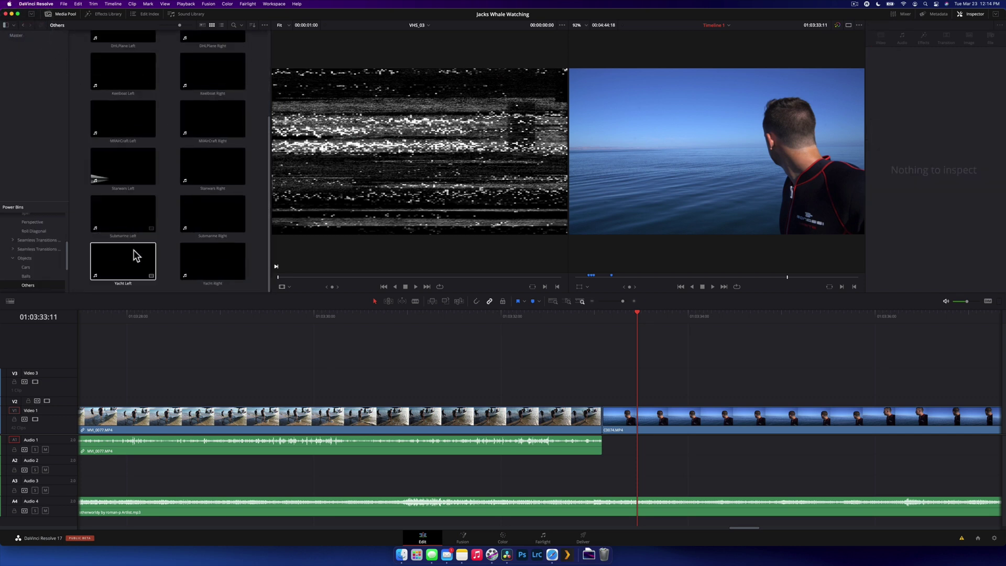
{"action": "left_click_drag", "start_coordinate": [133, 255], "coordinate": [559, 410]}
{"action": "key", "text": "/"}
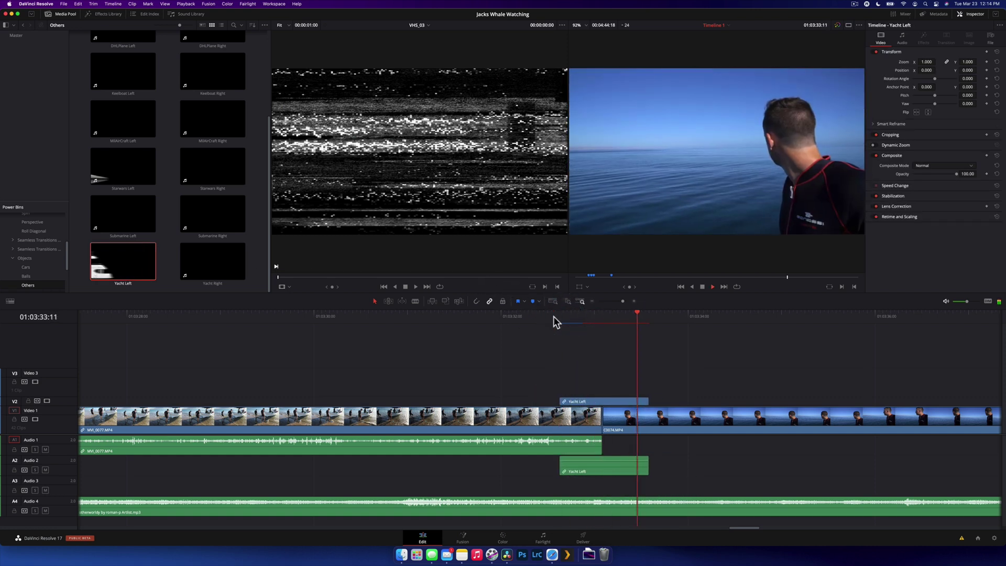
{"action": "key", "text": "space"}
{"action": "left_click", "coordinate": [618, 402]}
{"action": "key", "text": "Delete"}
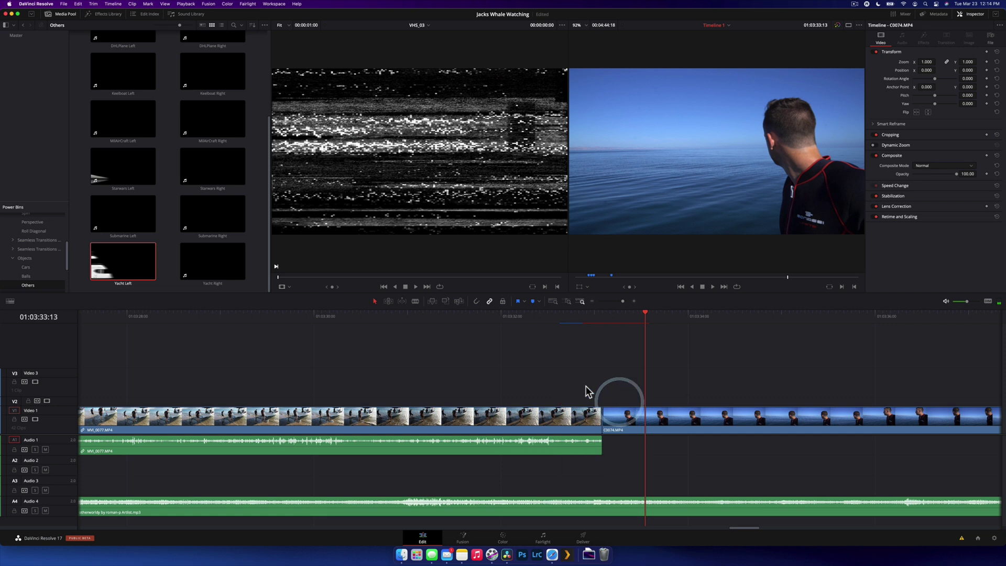
Step: Place Soft Wipe 03 from Light Leaks > Pastels over the cut and play it
{"action": "left_click", "coordinate": [22, 25]}
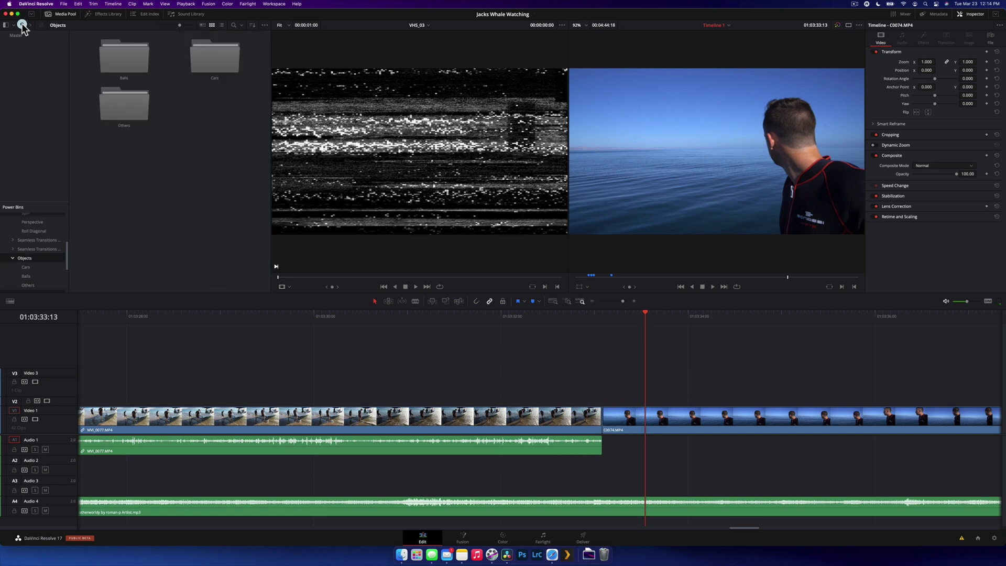
{"action": "left_click", "coordinate": [22, 25]}
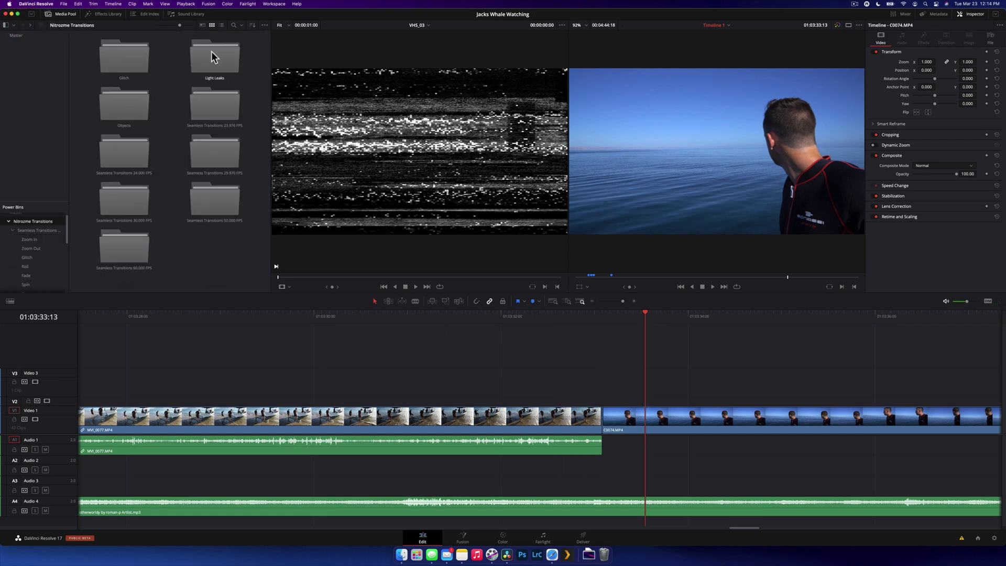
{"action": "double_click", "coordinate": [212, 54]}
{"action": "double_click", "coordinate": [224, 114]}
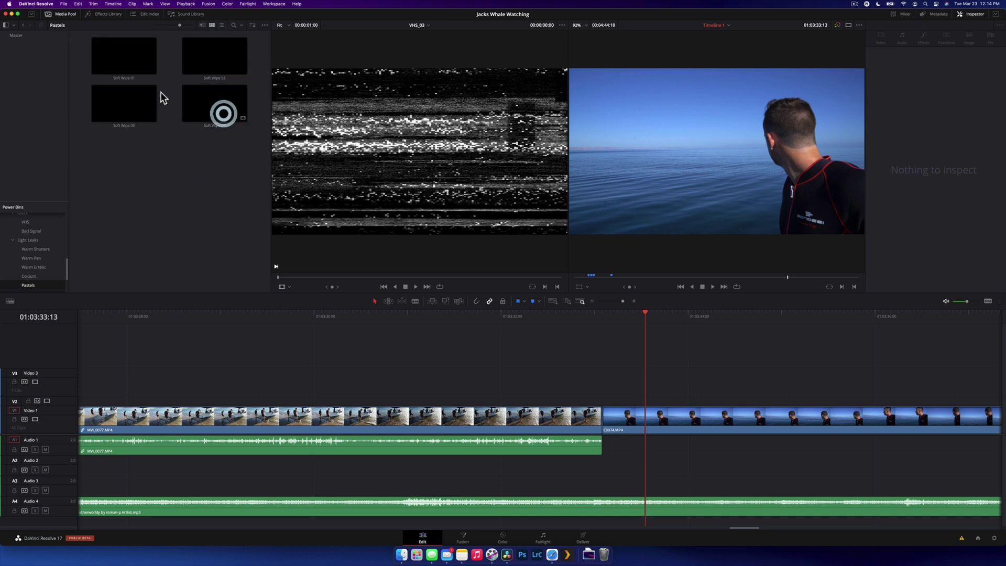
{"action": "left_click_drag", "start_coordinate": [139, 103], "coordinate": [367, 399]}
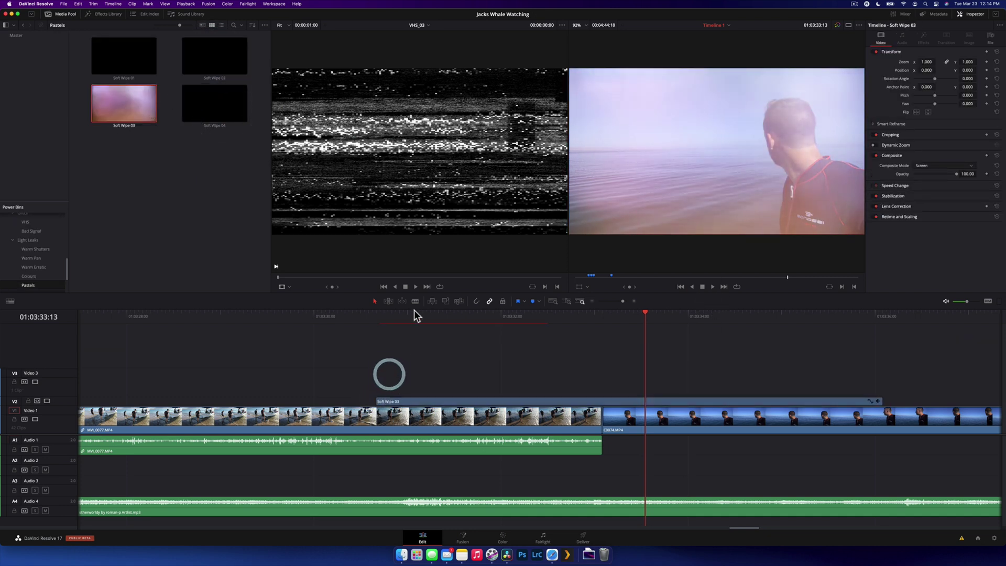
{"action": "left_click", "coordinate": [406, 317]}
{"action": "key", "text": "space"}
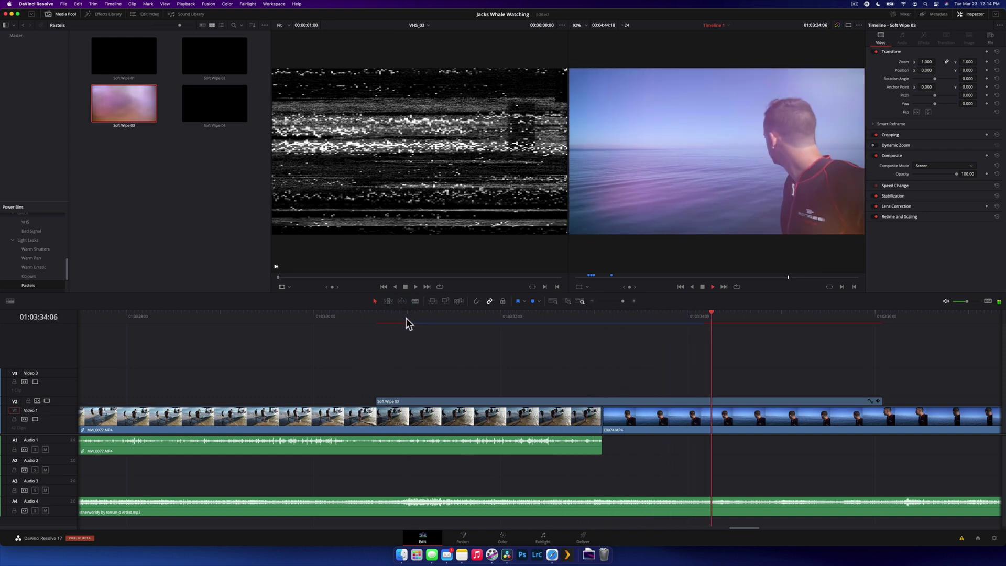
{"action": "key", "text": "space"}
Step: Move Soft Wipe 03 up to V3 and earlier, preview it, then delete it
{"action": "left_click", "coordinate": [546, 401]}
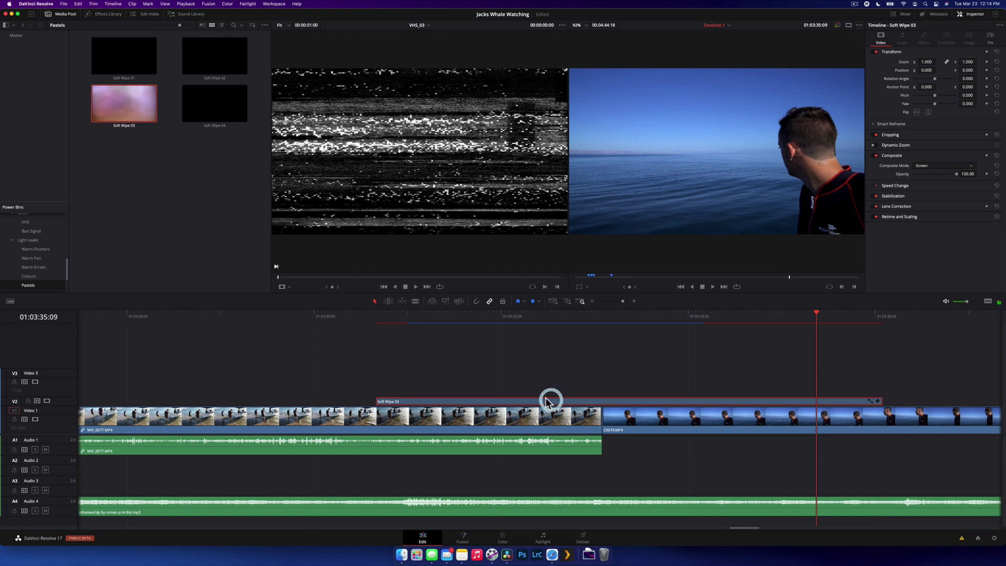
{"action": "left_click_drag", "start_coordinate": [540, 403], "coordinate": [257, 386]}
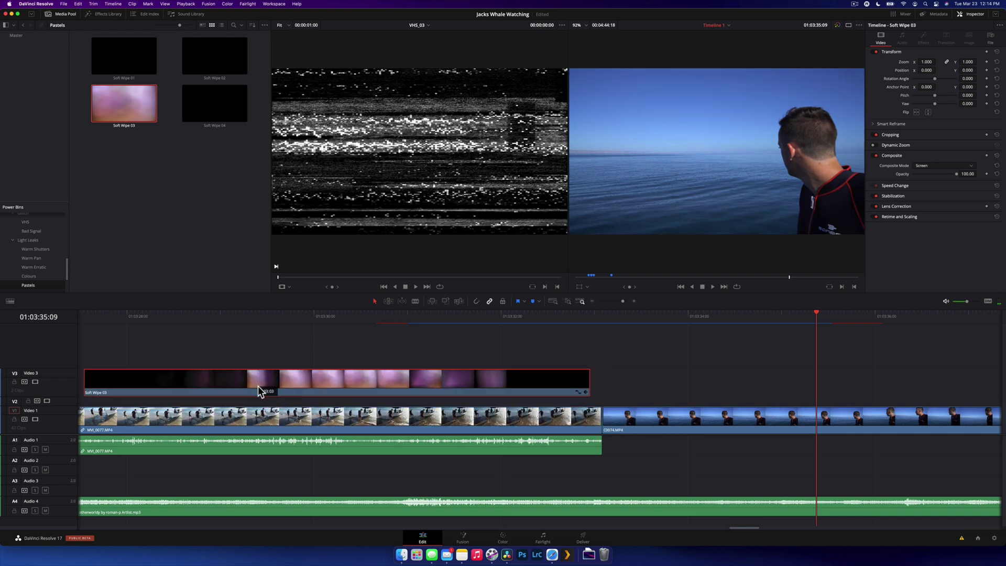
{"action": "left_click", "coordinate": [218, 320]}
{"action": "key", "text": "space"}
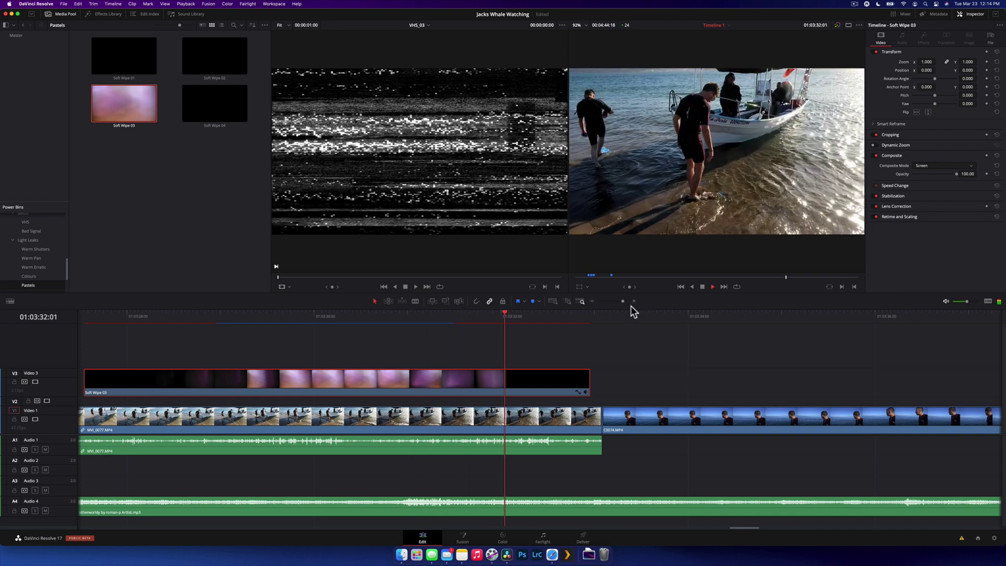
{"action": "key", "text": "Delete"}
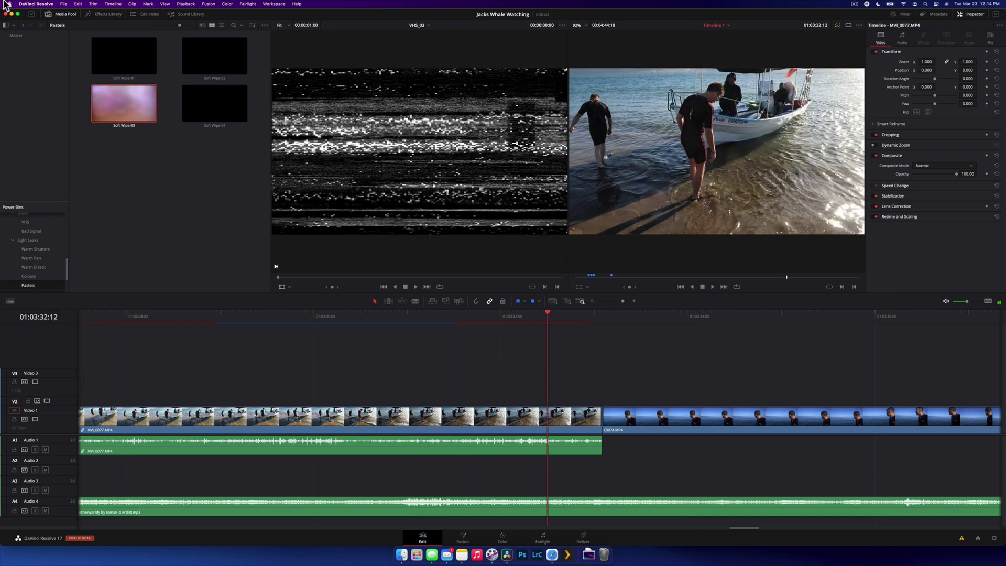
Step: Return to the top Power Bin and browse the Cinematic LUT looks in the Color page's LUT browser
{"action": "left_click", "coordinate": [23, 25]}
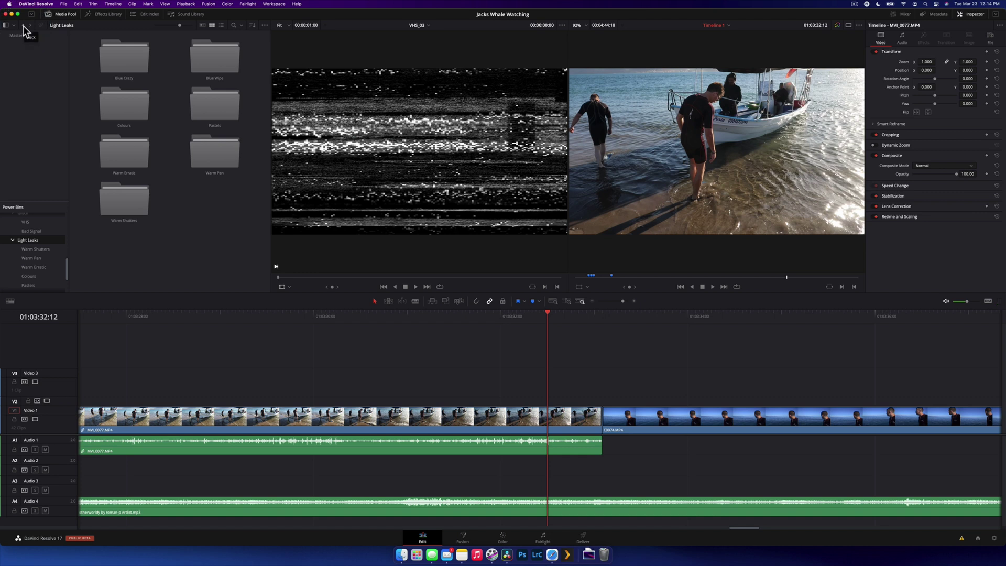
{"action": "left_click", "coordinate": [23, 26]}
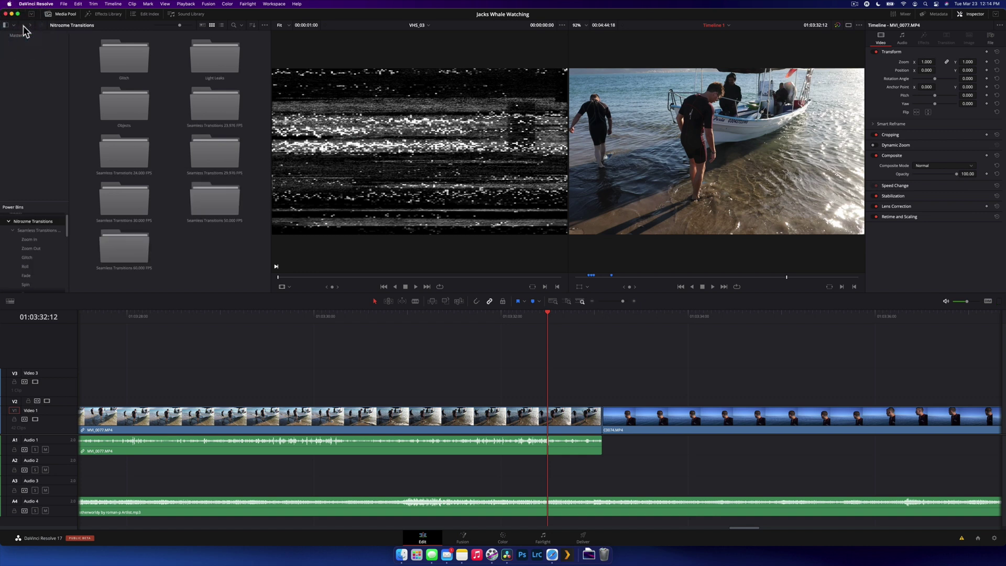
{"action": "left_click", "coordinate": [503, 537]}
{"action": "left_click", "coordinate": [75, 14]}
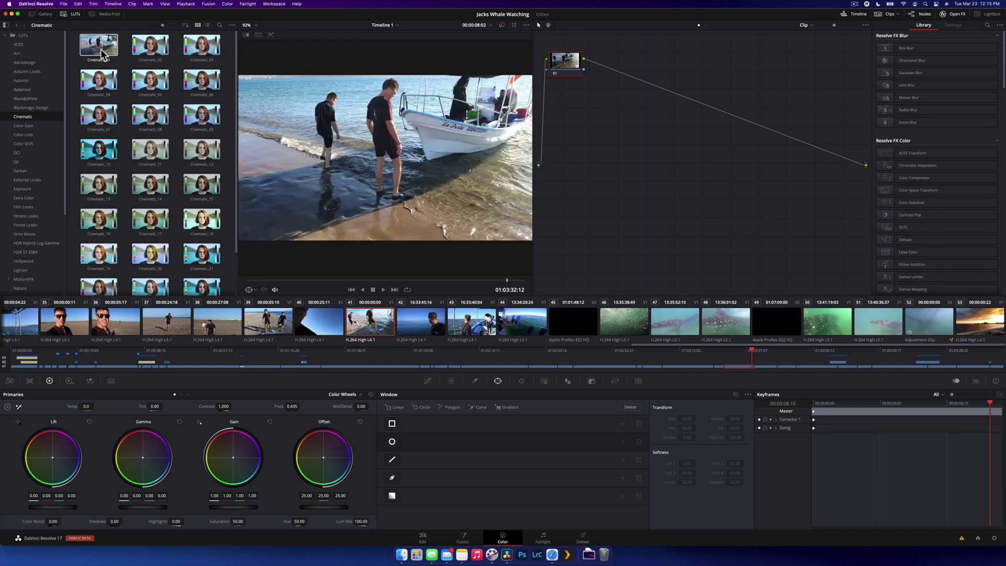
{"action": "scroll", "coordinate": [112, 157], "scroll_direction": "down", "scroll_amount": 3}
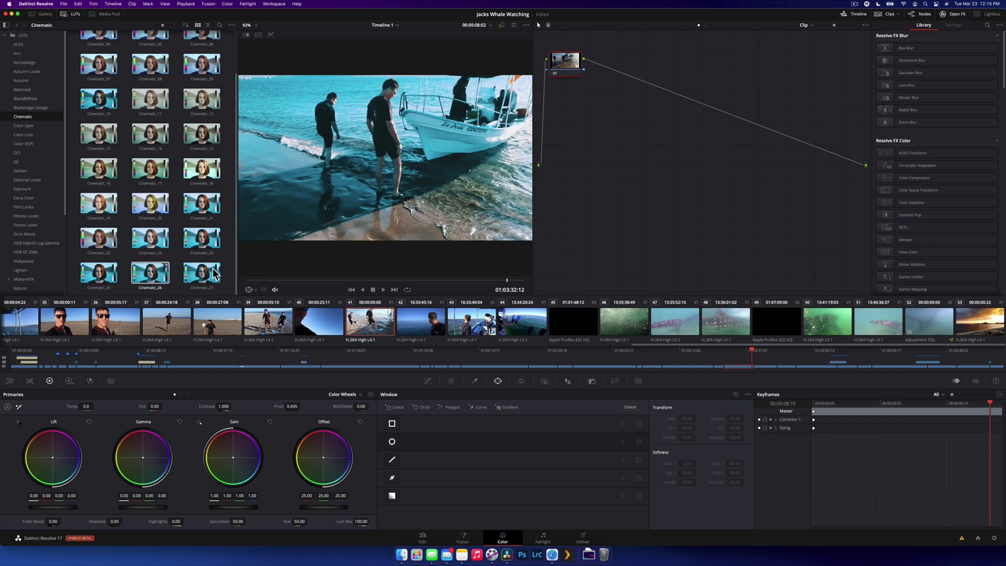
{"action": "left_click", "coordinate": [423, 539]}
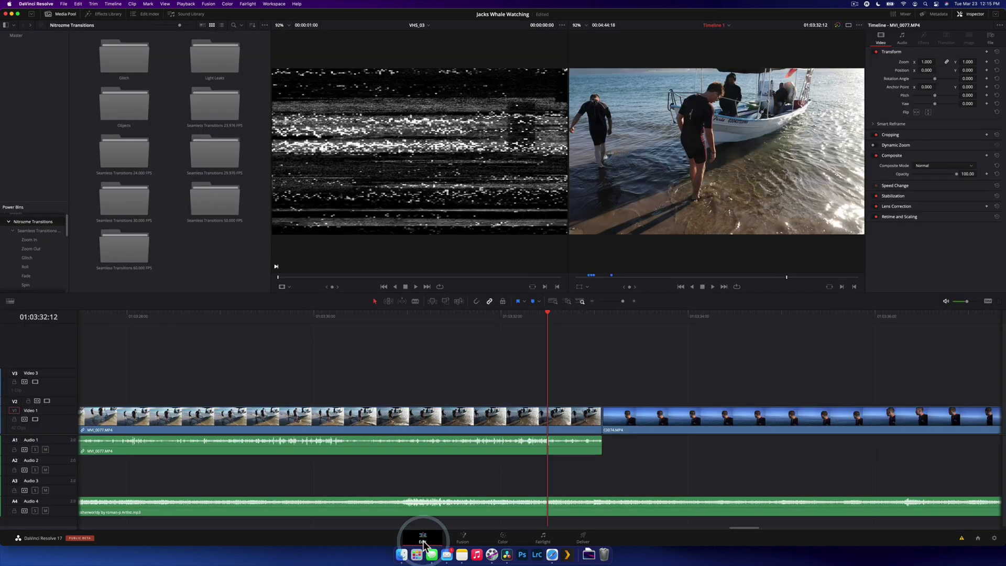
{"action": "left_click", "coordinate": [566, 320]}
{"action": "key", "text": "space"}
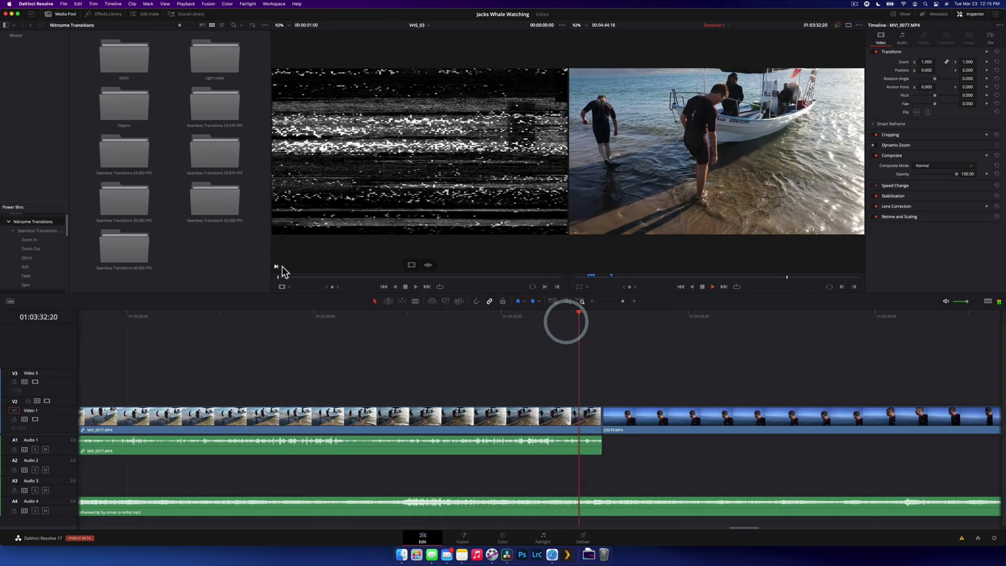
{"action": "key", "text": "space"}
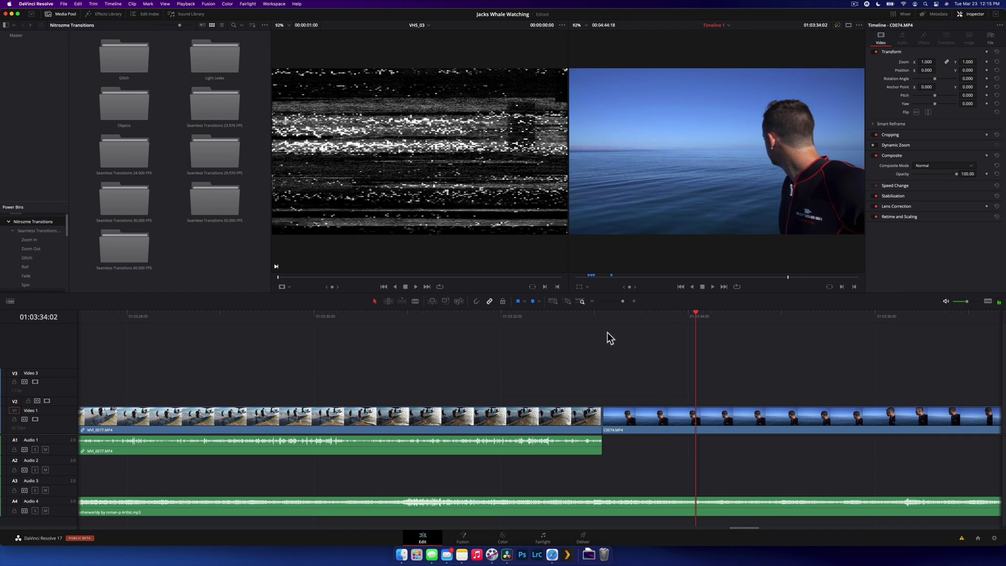
{"action": "left_click", "coordinate": [582, 317]}
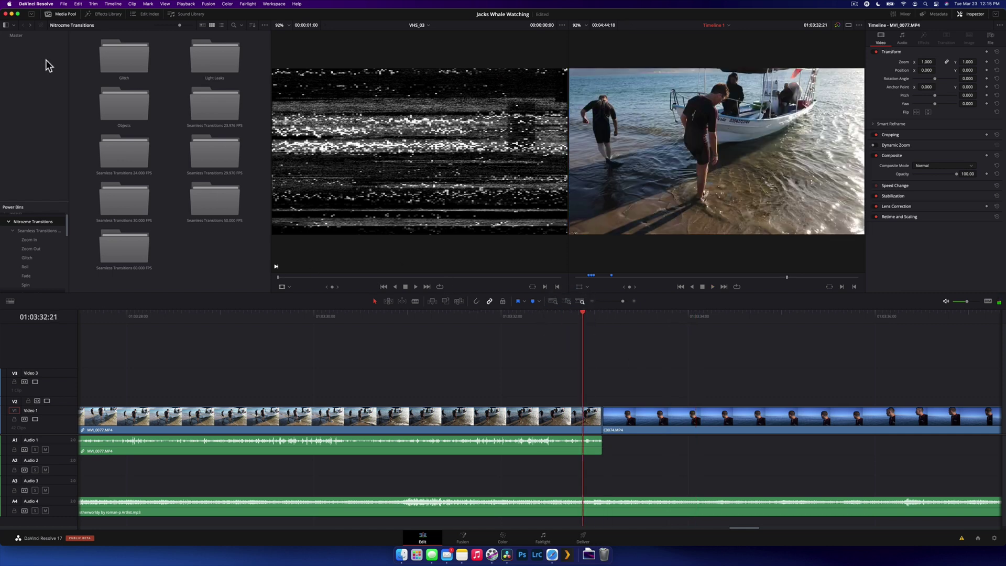